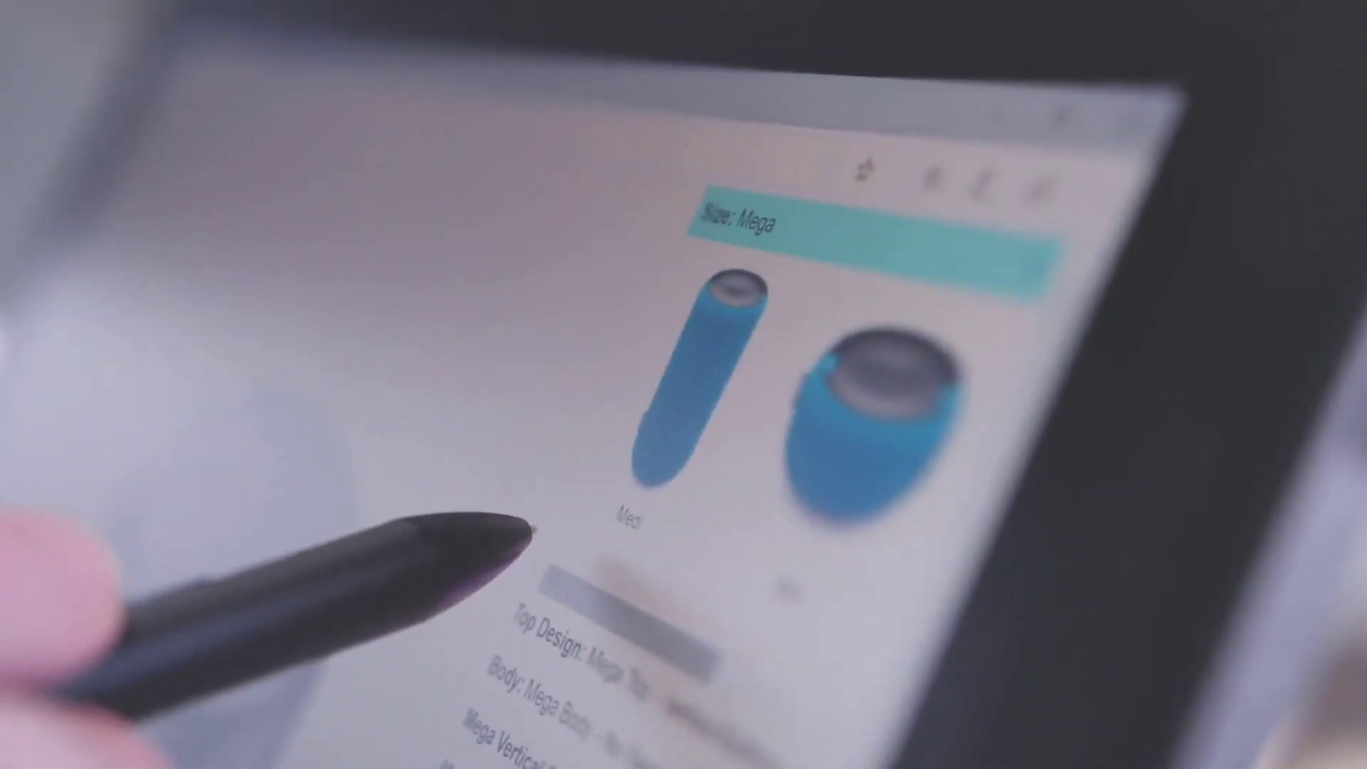
Choose the Medi speaker size and start a configurator with Internal Body as parent model.
left_click(640, 456)
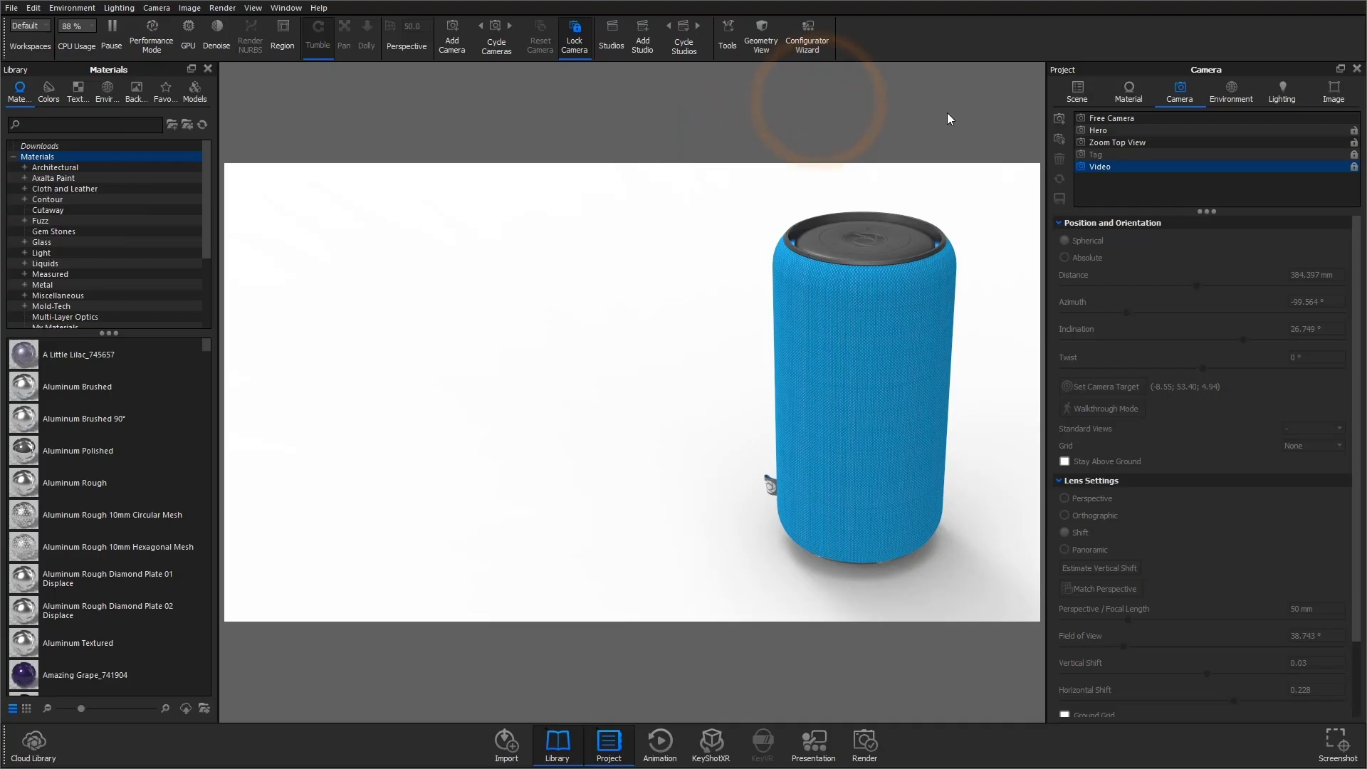
left_click(806, 48)
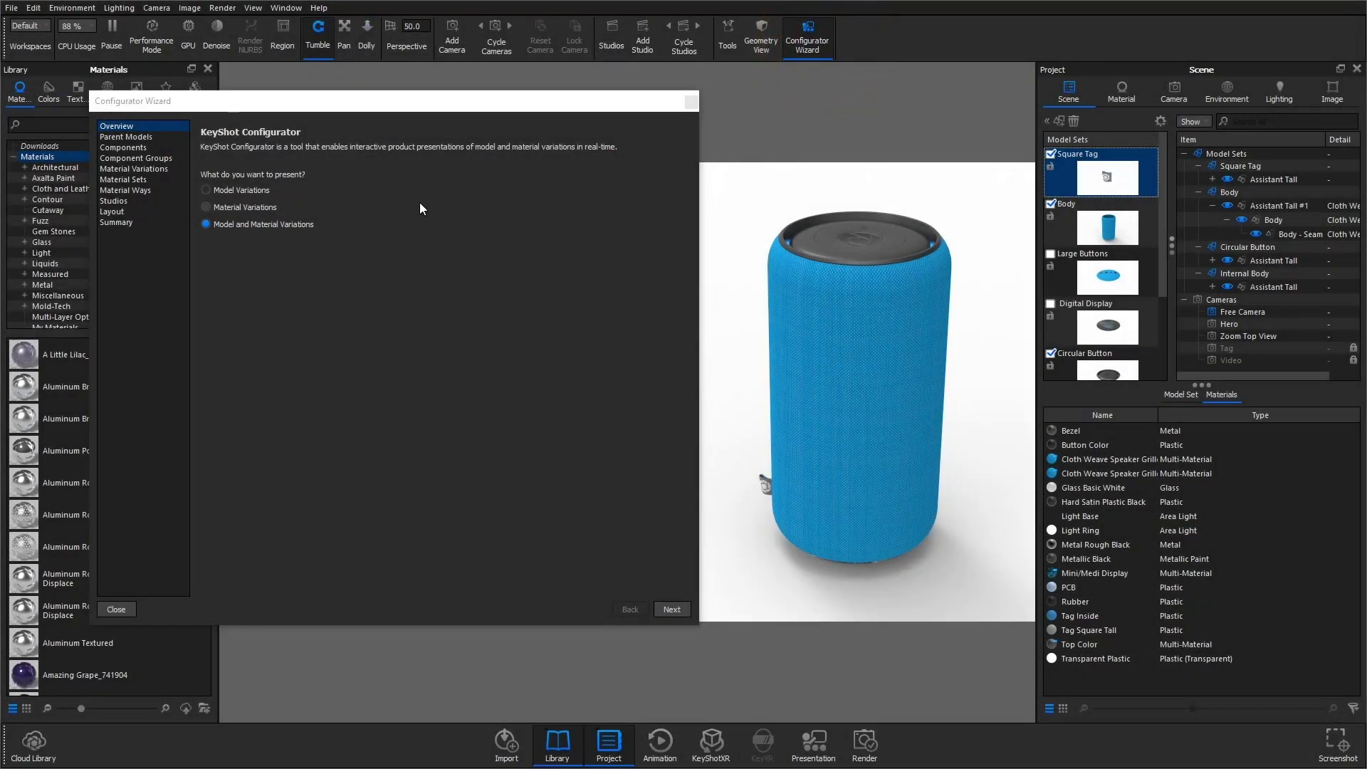
left_click(160, 136)
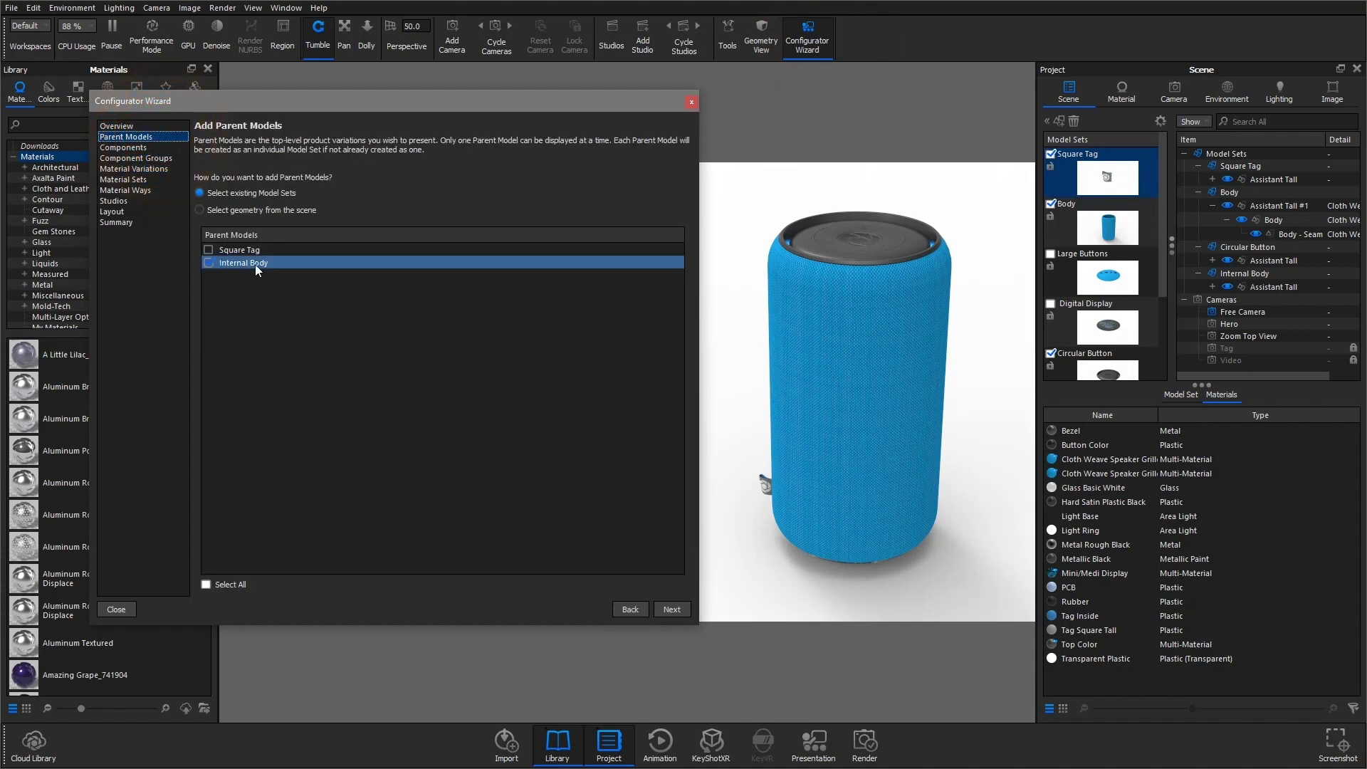
left_click(305, 263)
Tick Square Tag and Body so all five model sets are components.
left_click(686, 613)
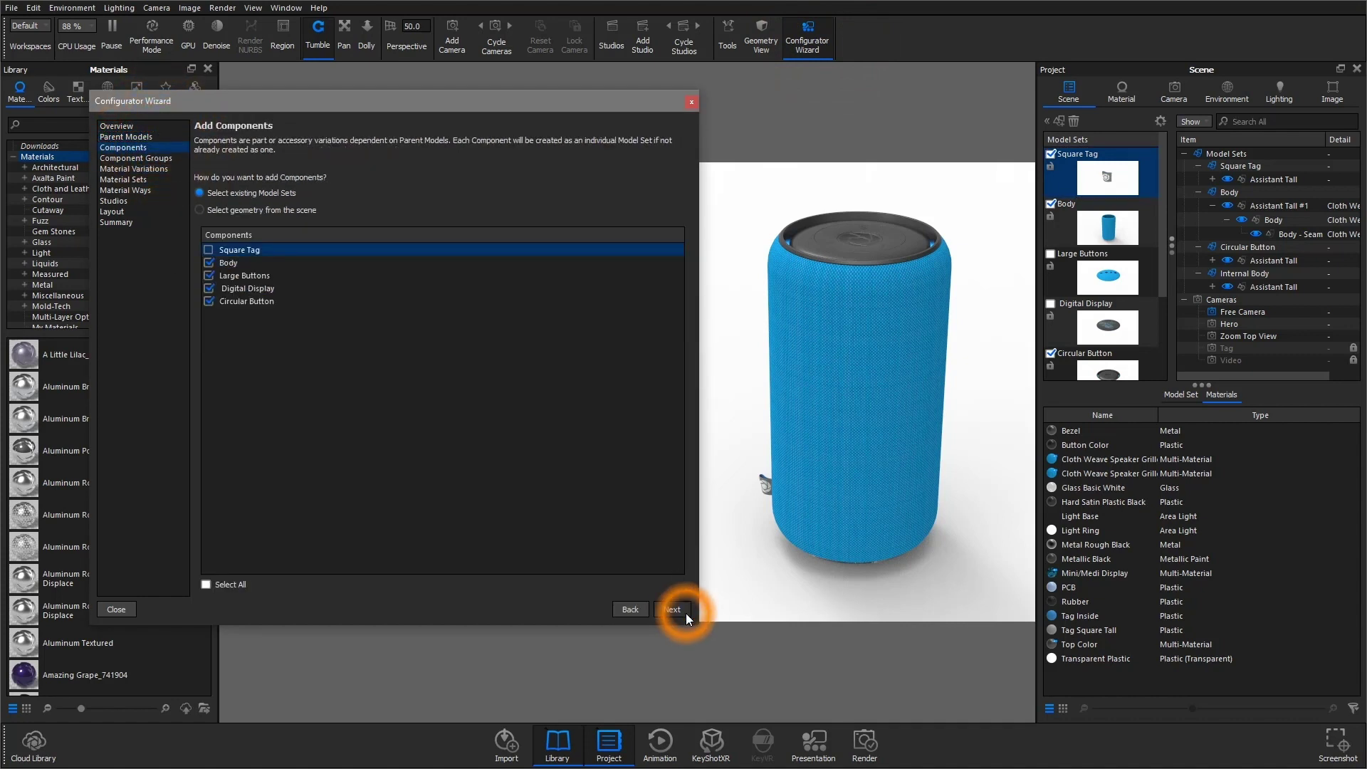
left_click(209, 250)
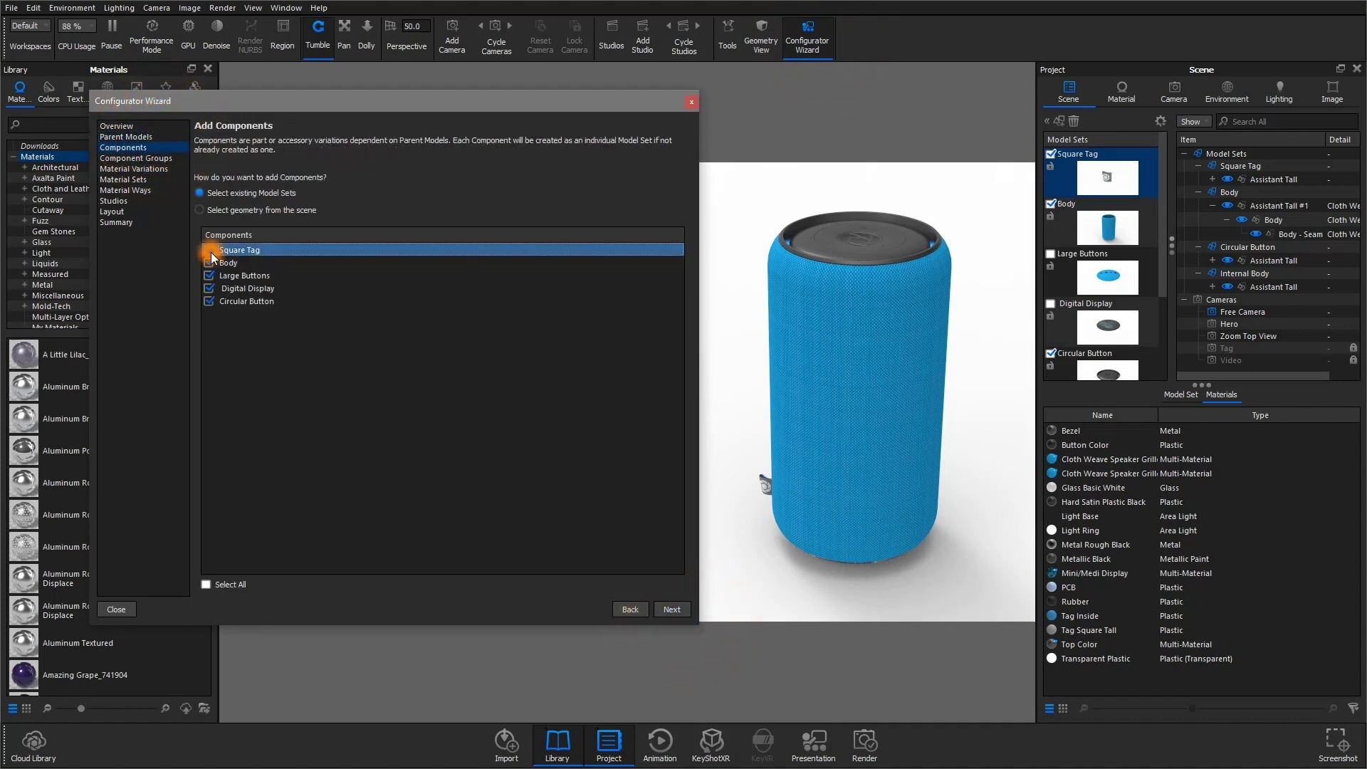
left_click(208, 263)
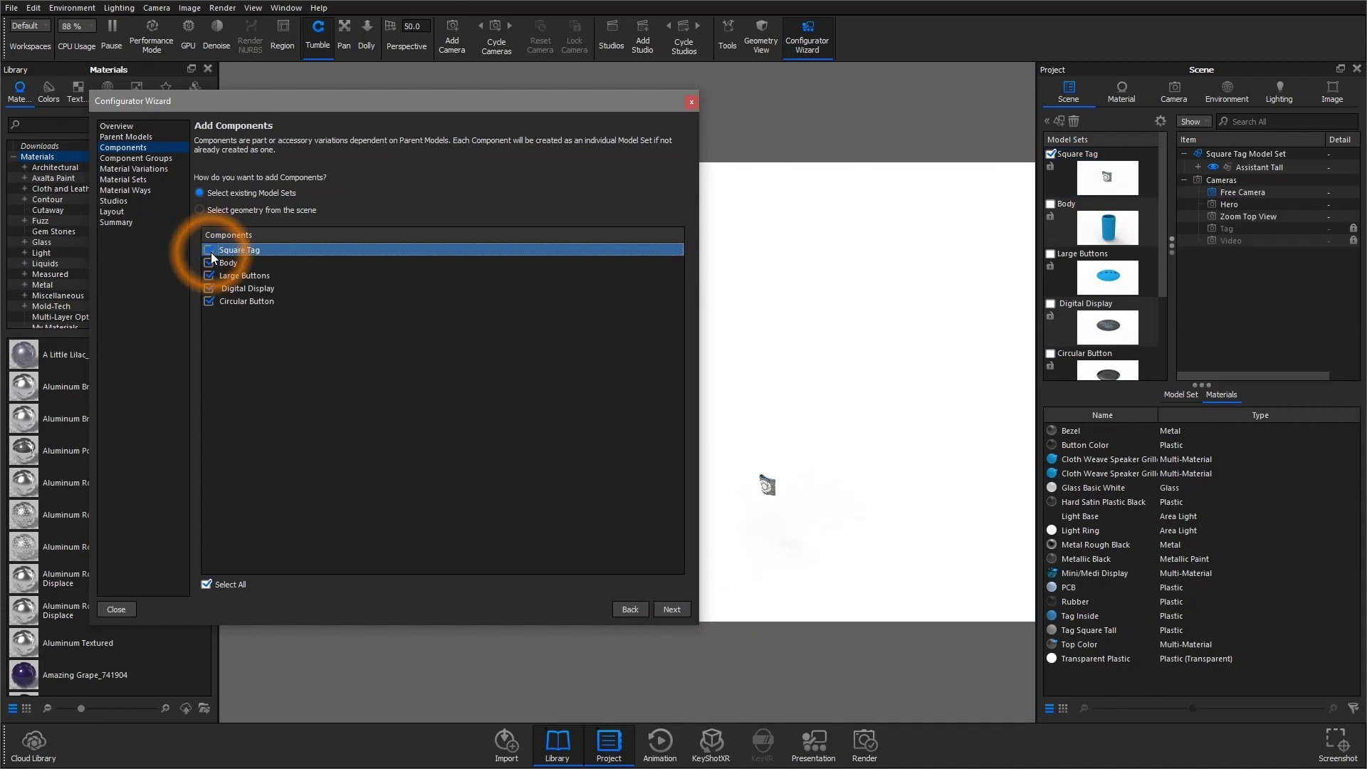
Add a Top component group holding Large Buttons, Digital Display and Circular Button.
left_click(672, 610)
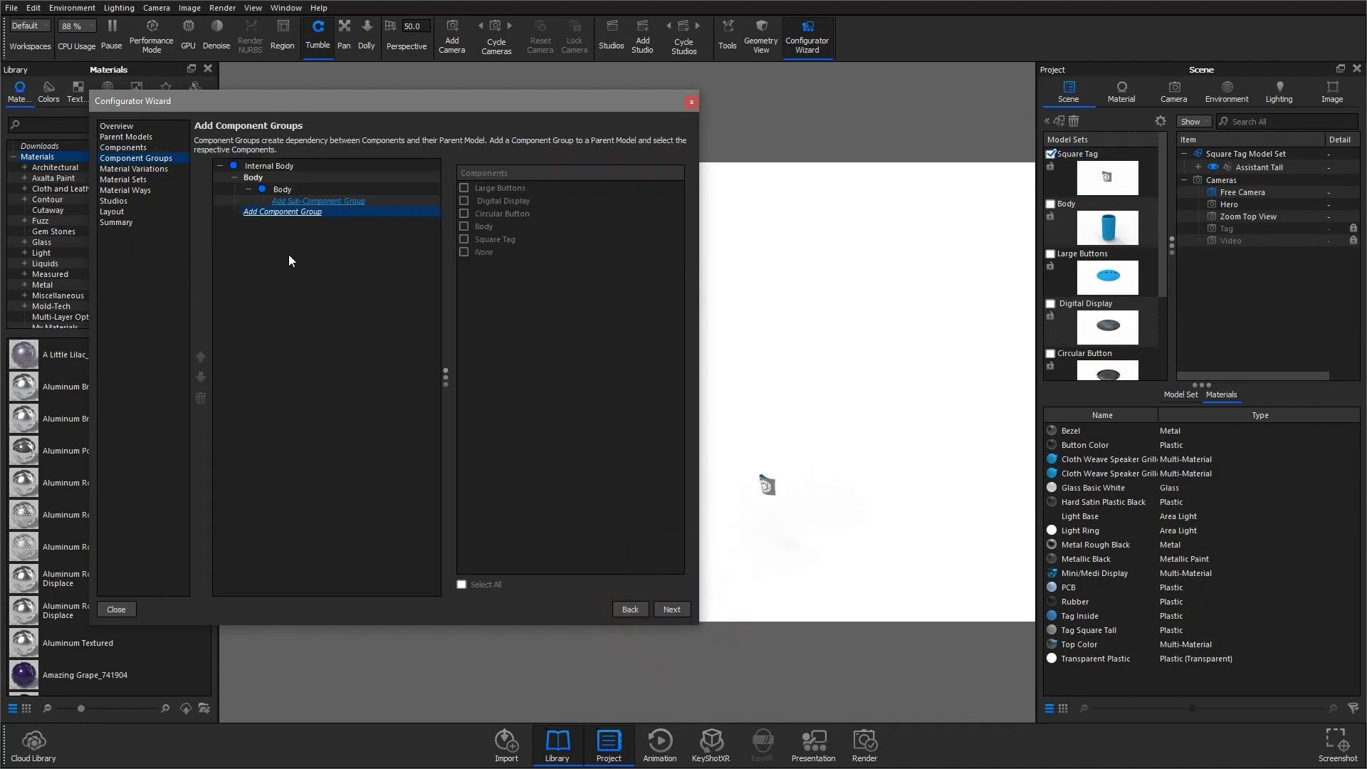
left_click(279, 217)
type("Top")
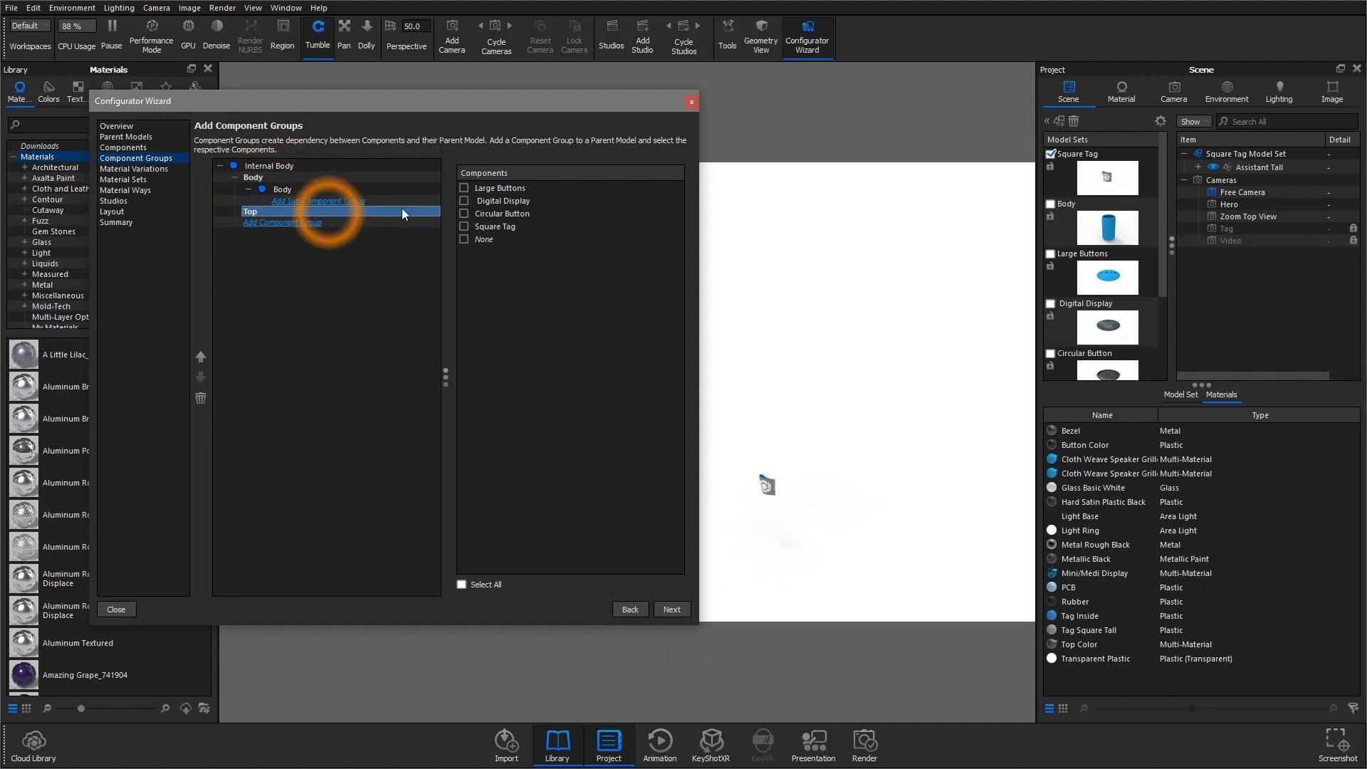
left_click(464, 188)
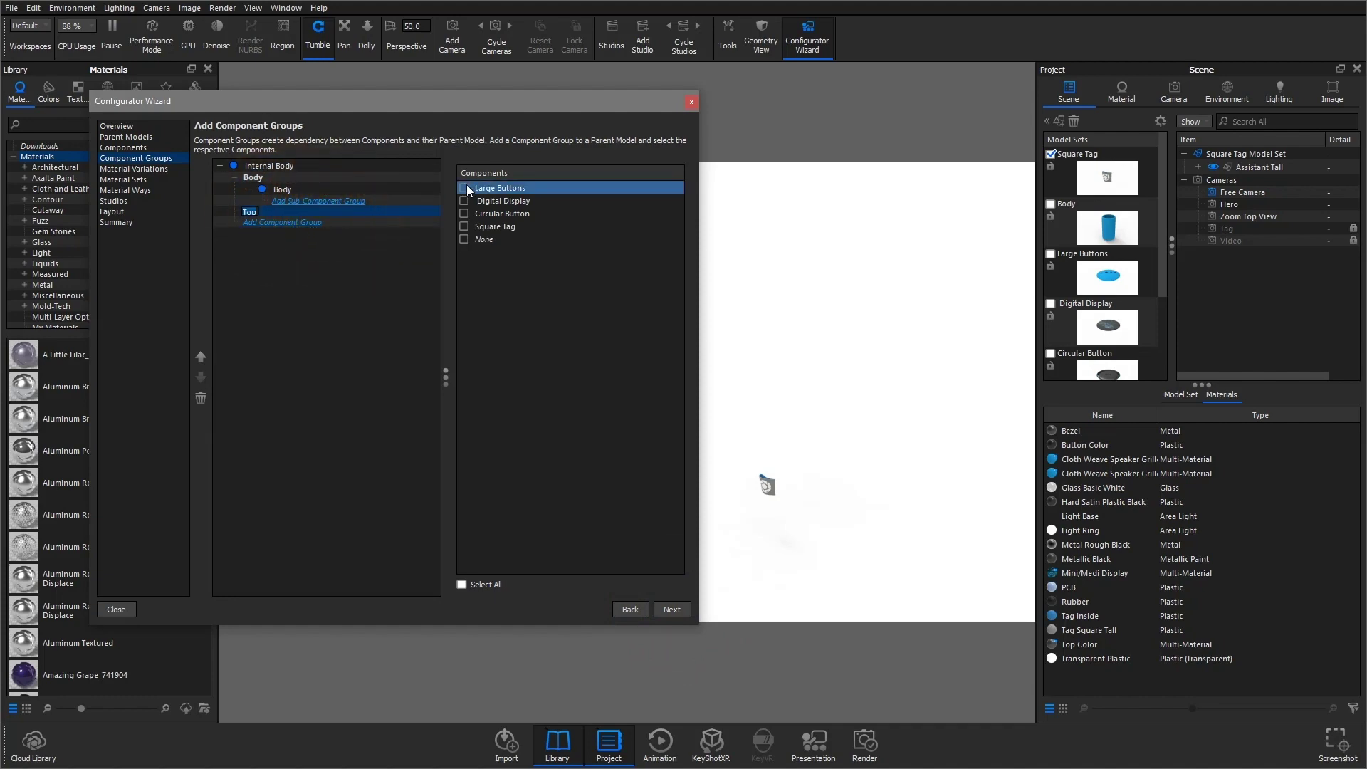
left_click(464, 201)
left_click(464, 214)
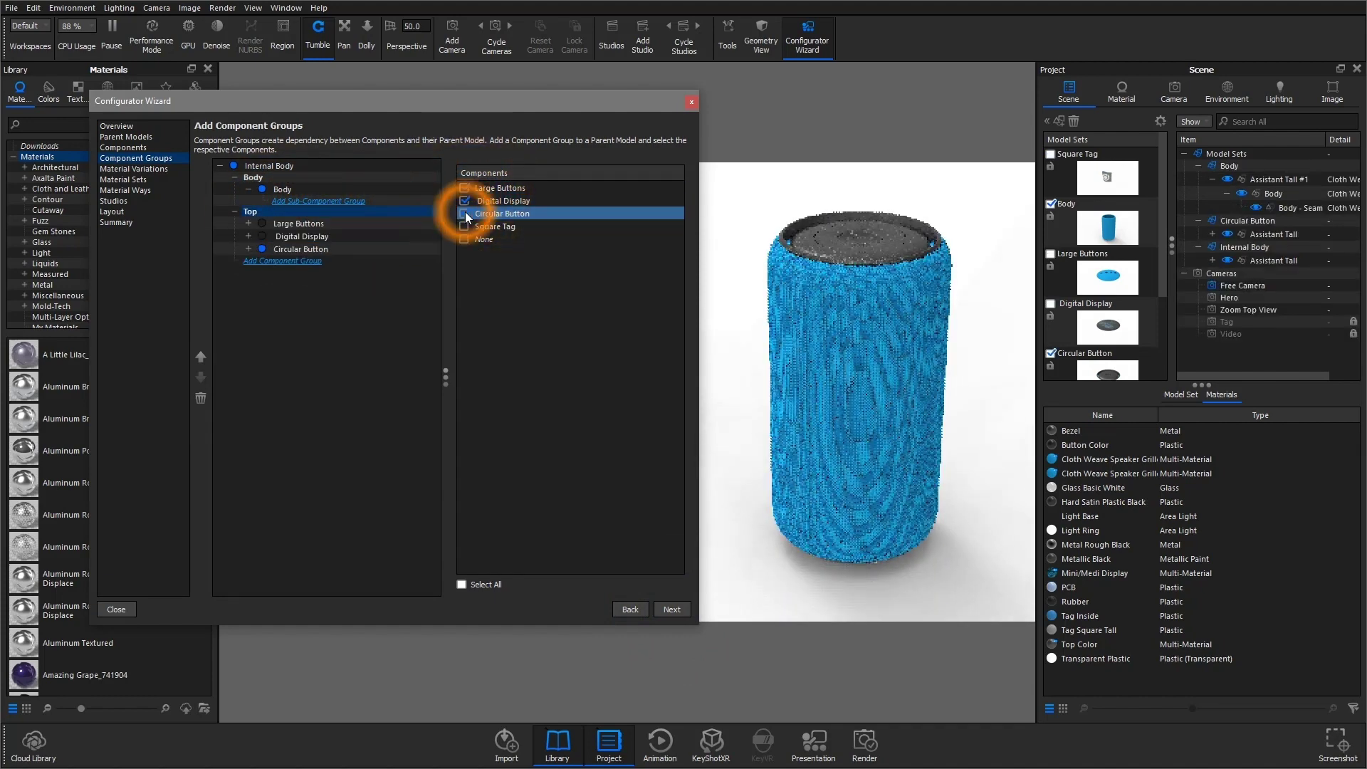
left_click(672, 609)
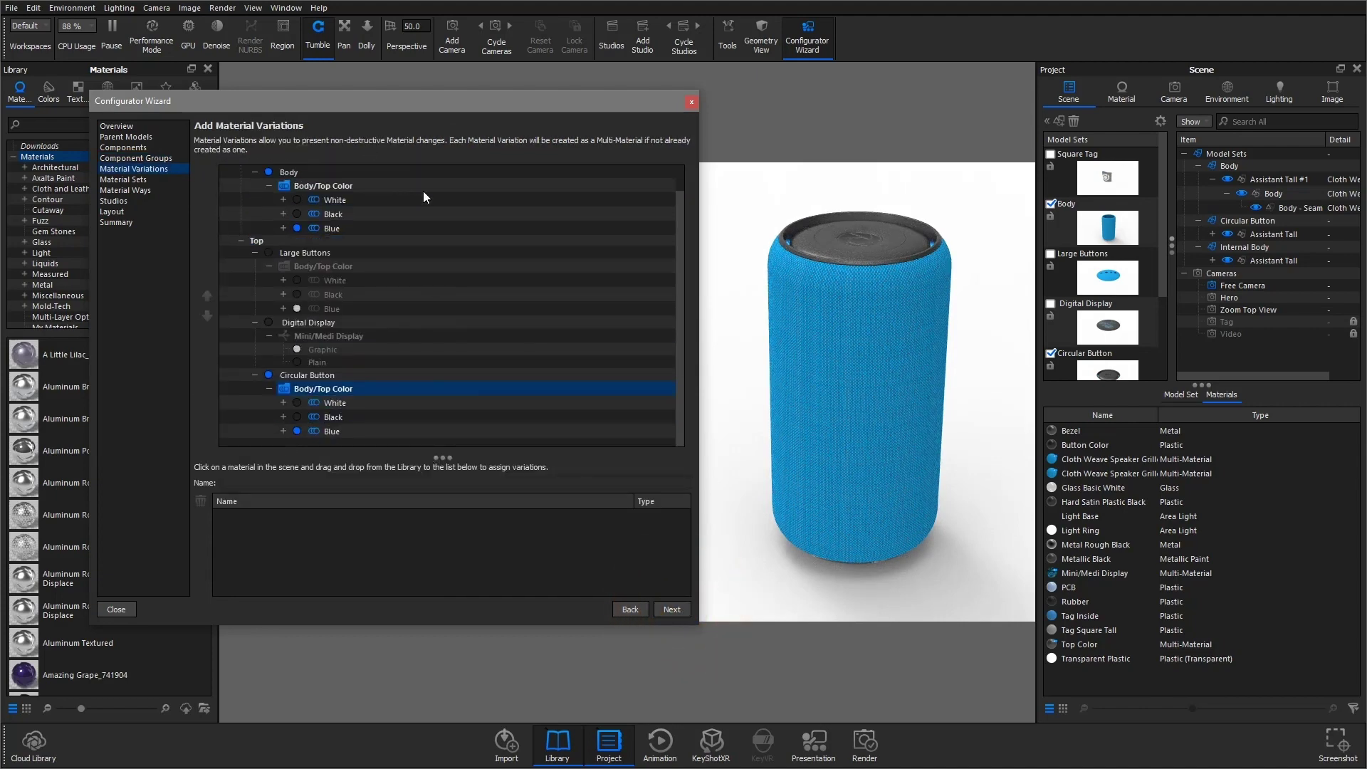
left_click(665, 610)
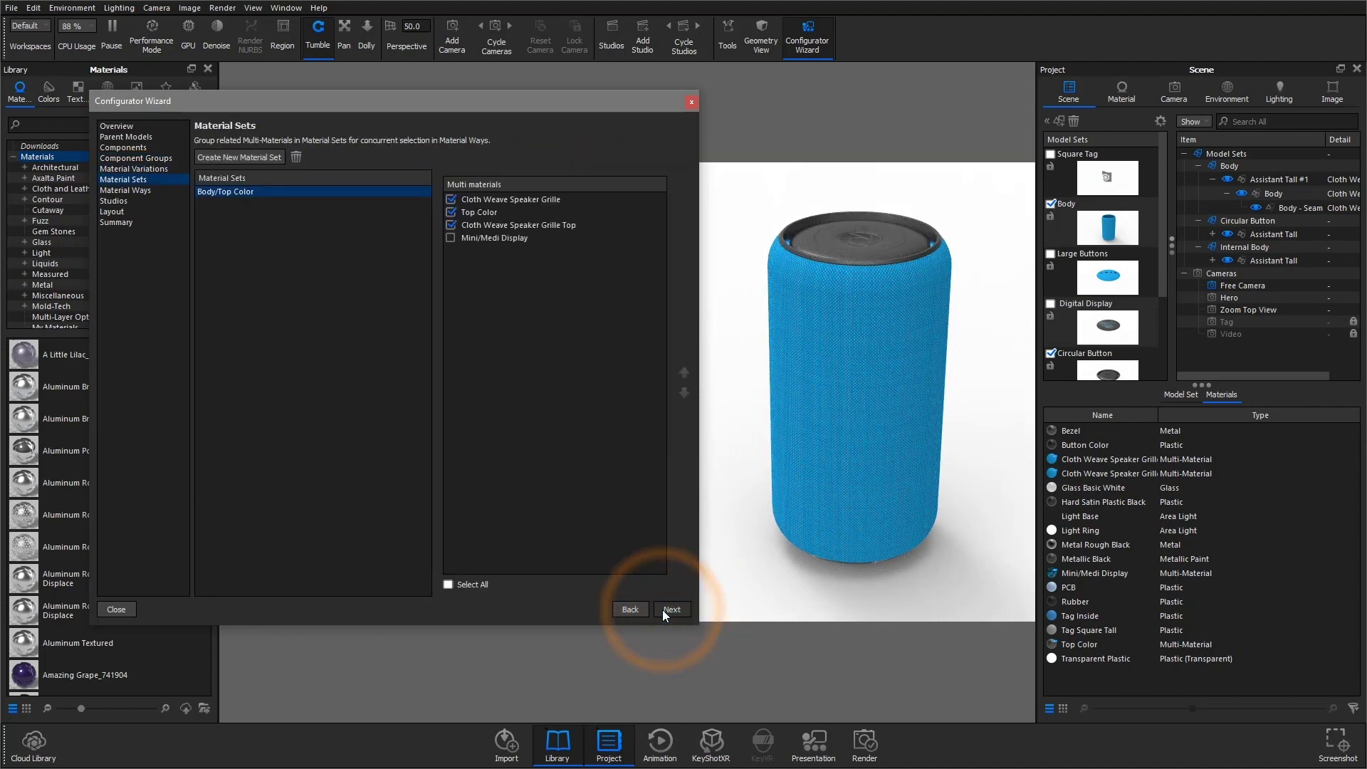
Preview the White and Black material ways on the speaker, settling on Blue.
left_click(665, 610)
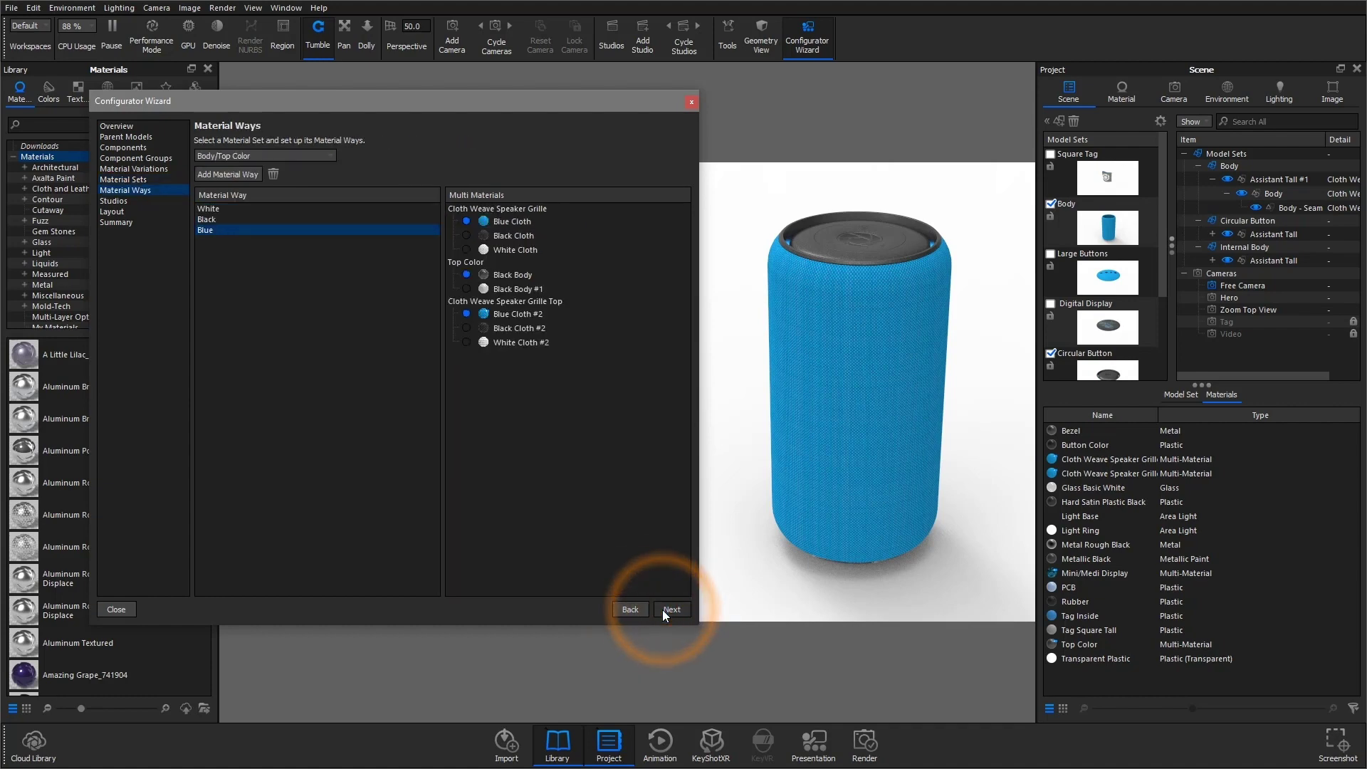
left_click(222, 209)
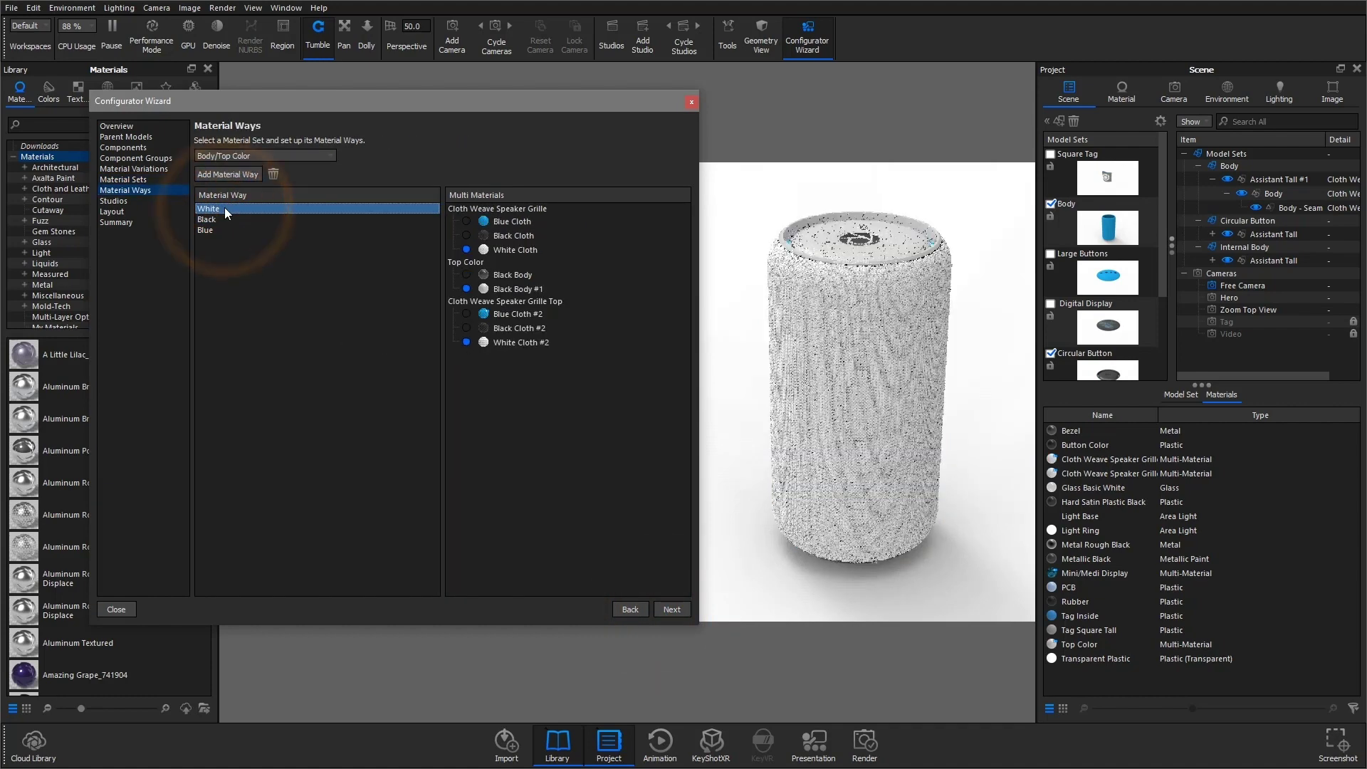
left_click(225, 220)
left_click(223, 230)
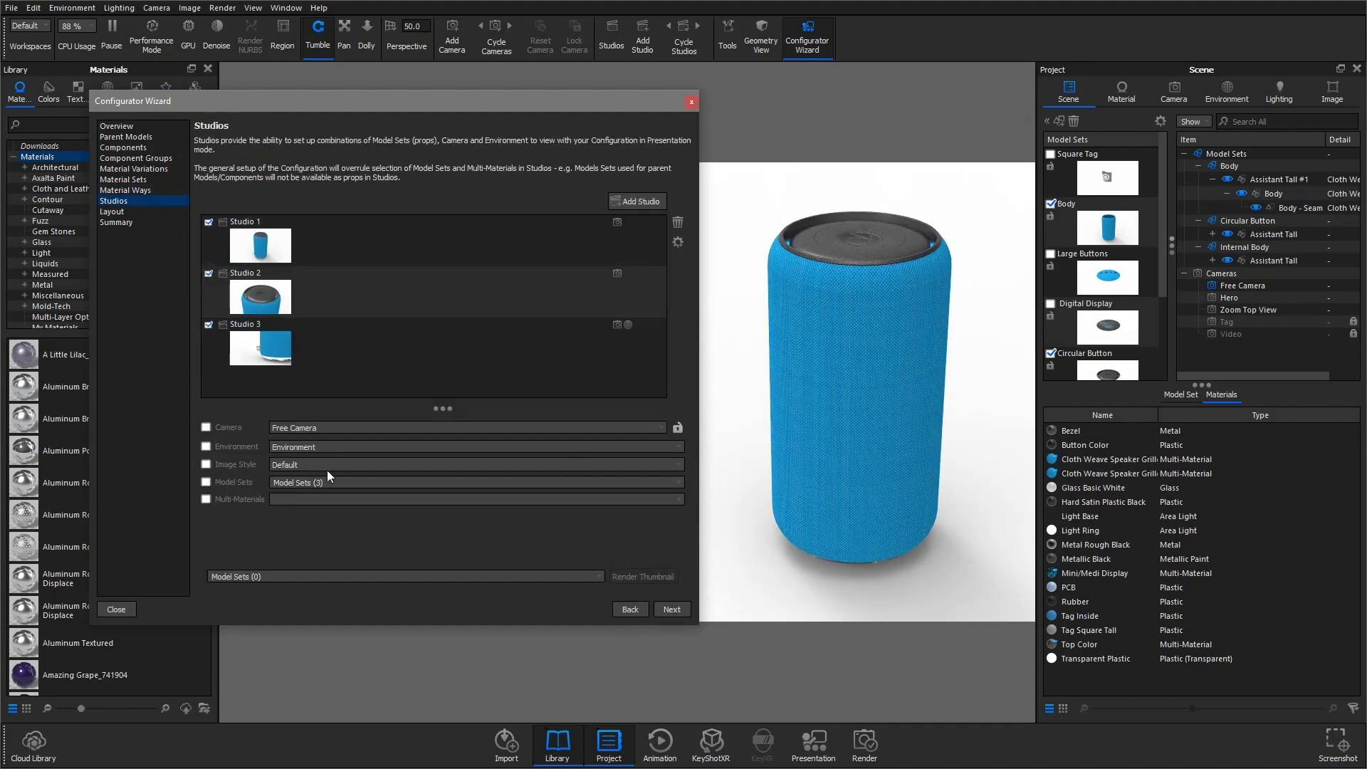
Review the Layout step's toolbar options and continue to the configuration Summary.
left_click(672, 610)
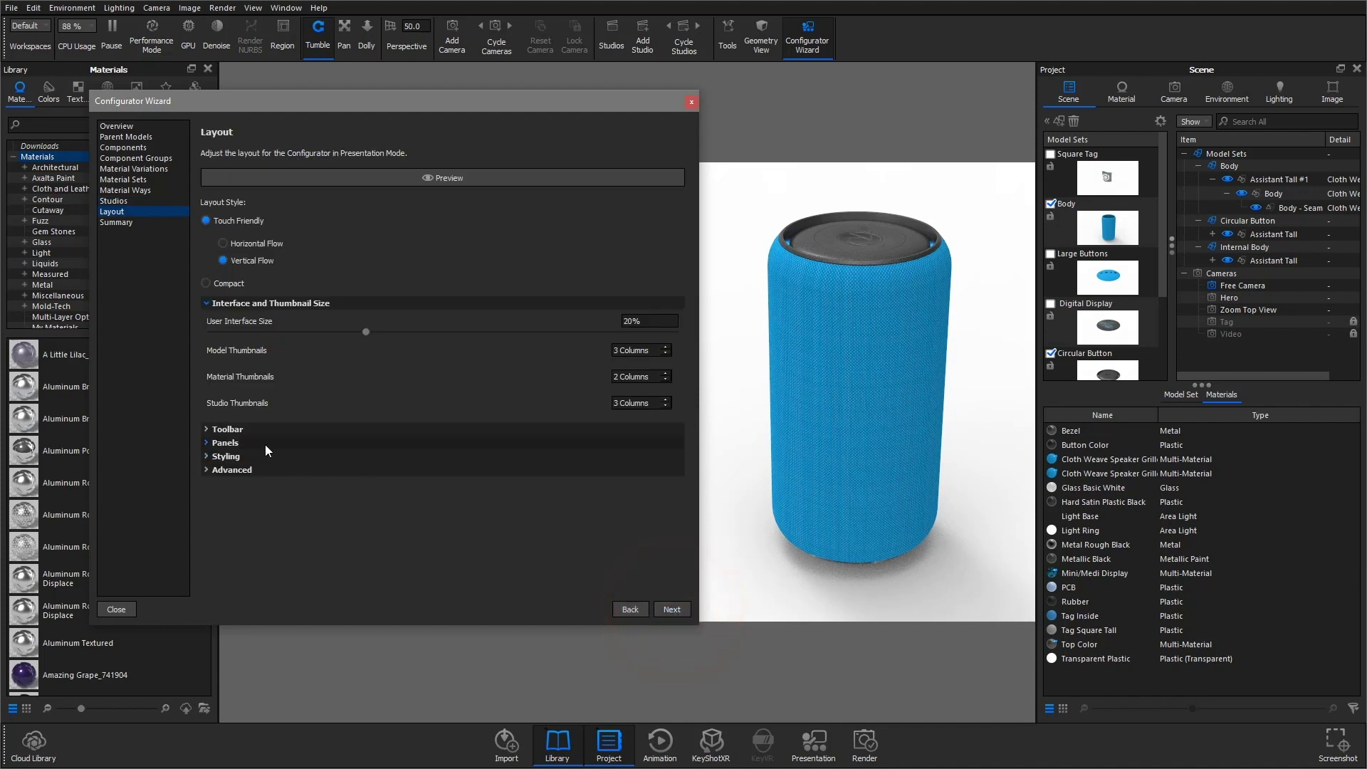
left_click(244, 431)
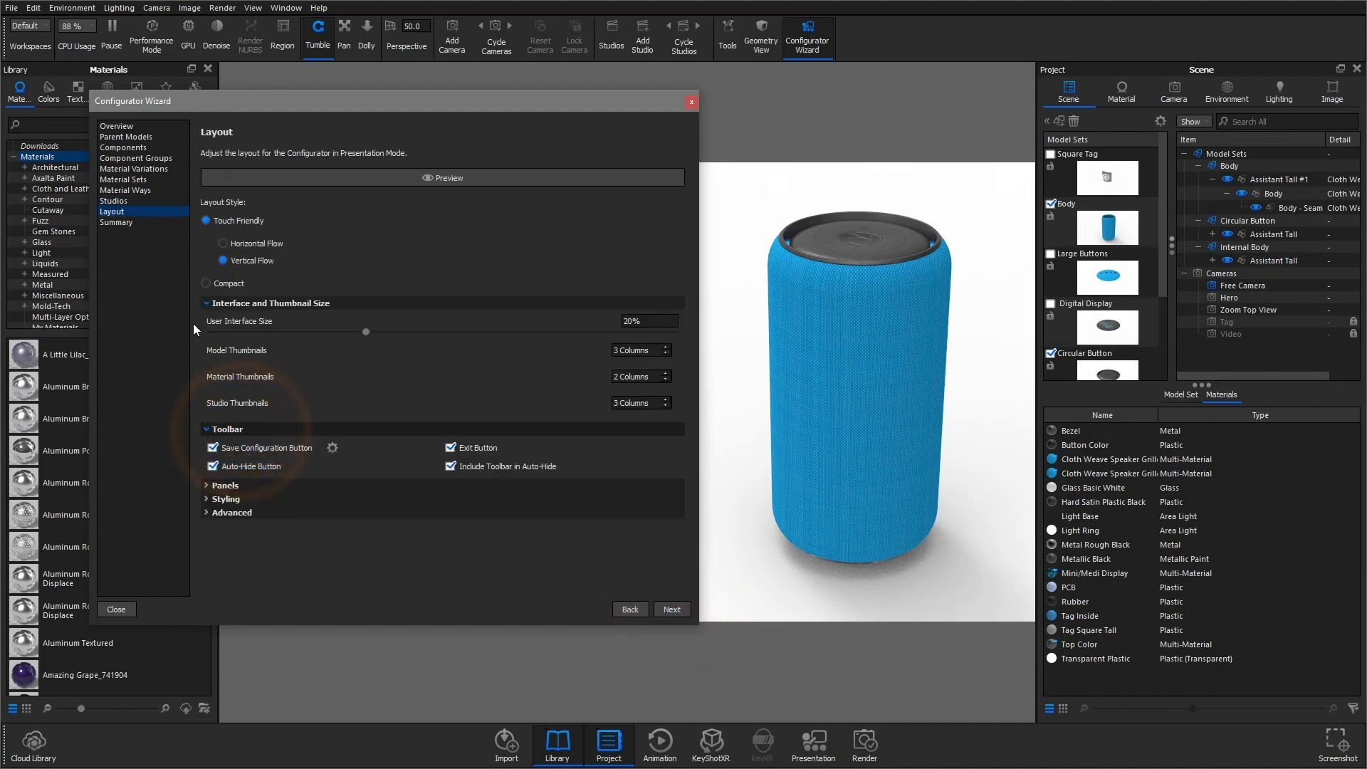
left_click(672, 610)
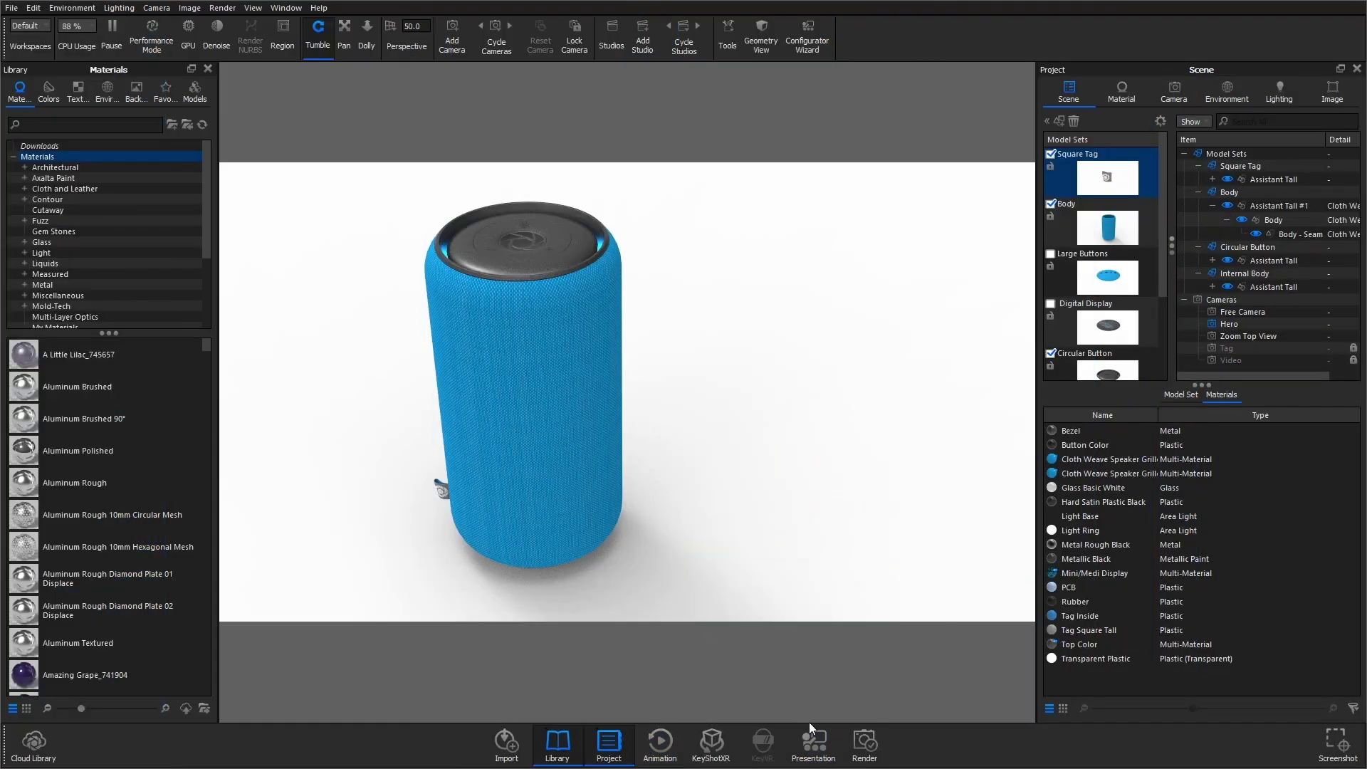
Run the configurator in Presentation Mode and pick the Blue body/top colour.
left_click(813, 729)
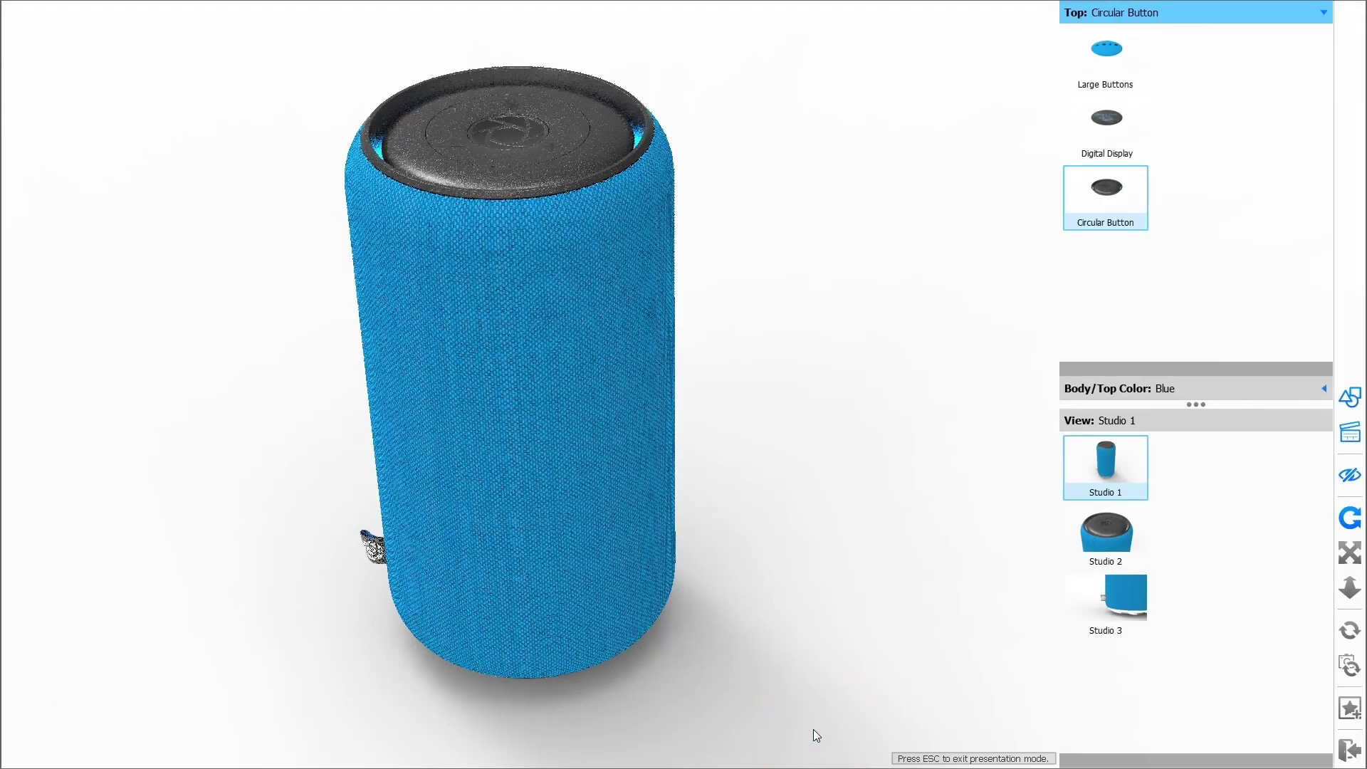
left_click(1144, 385)
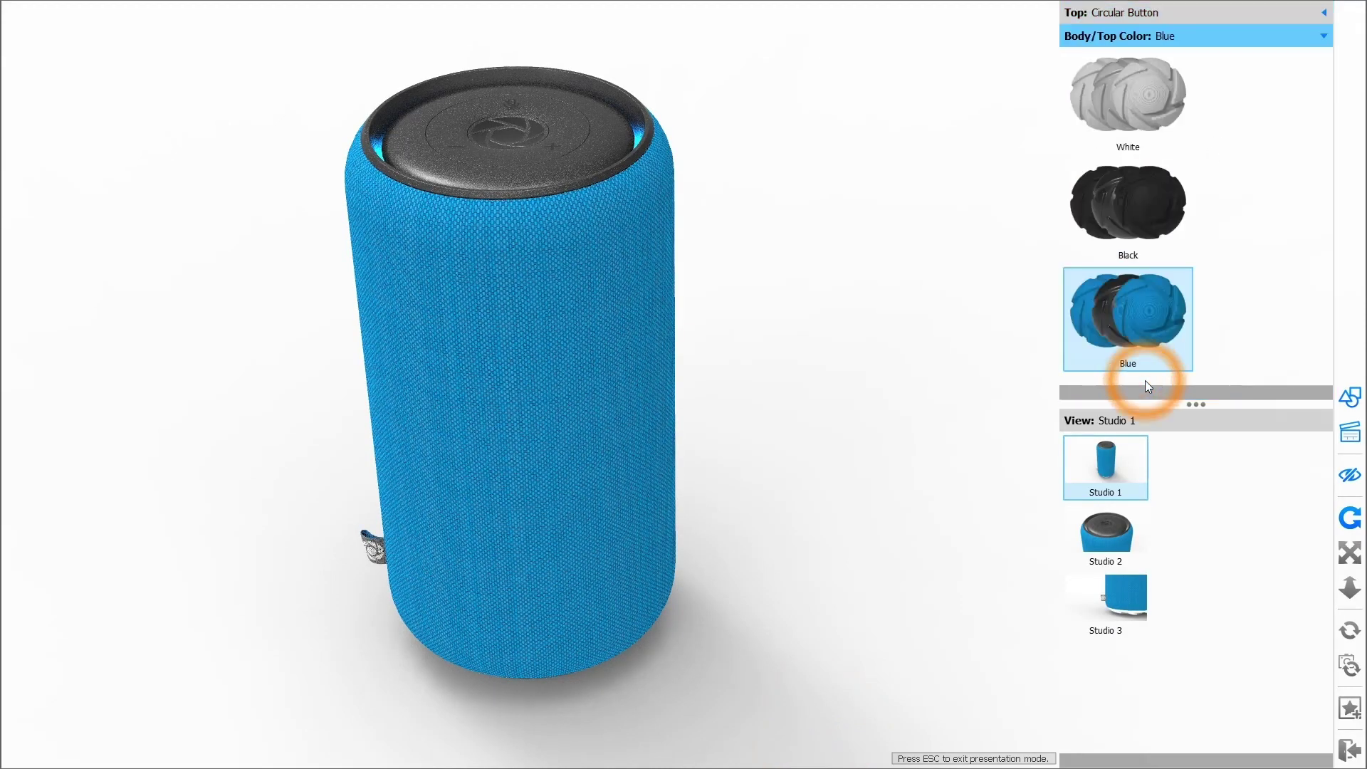
left_click(1139, 249)
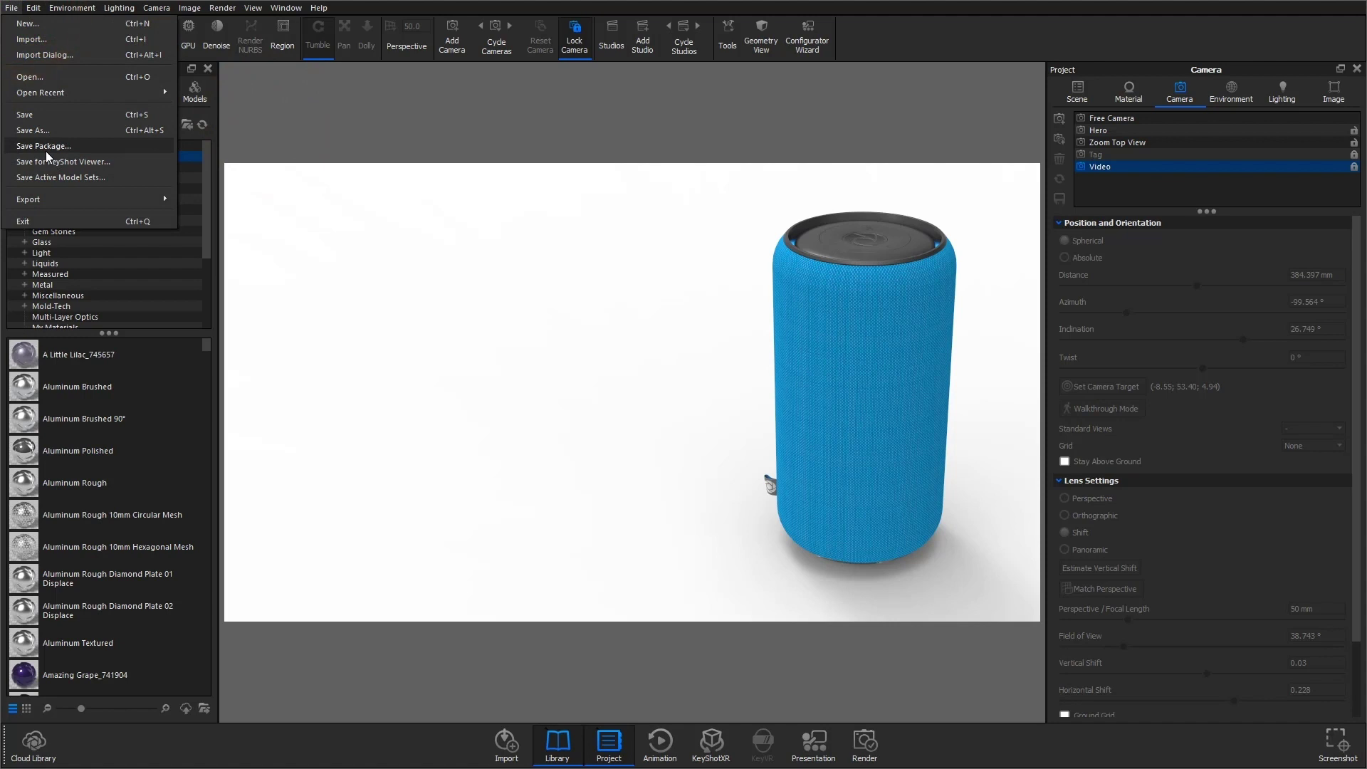
Save the scene for KeyShot Viewer with the KeyShot logo and watermark image enabled.
left_click(96, 159)
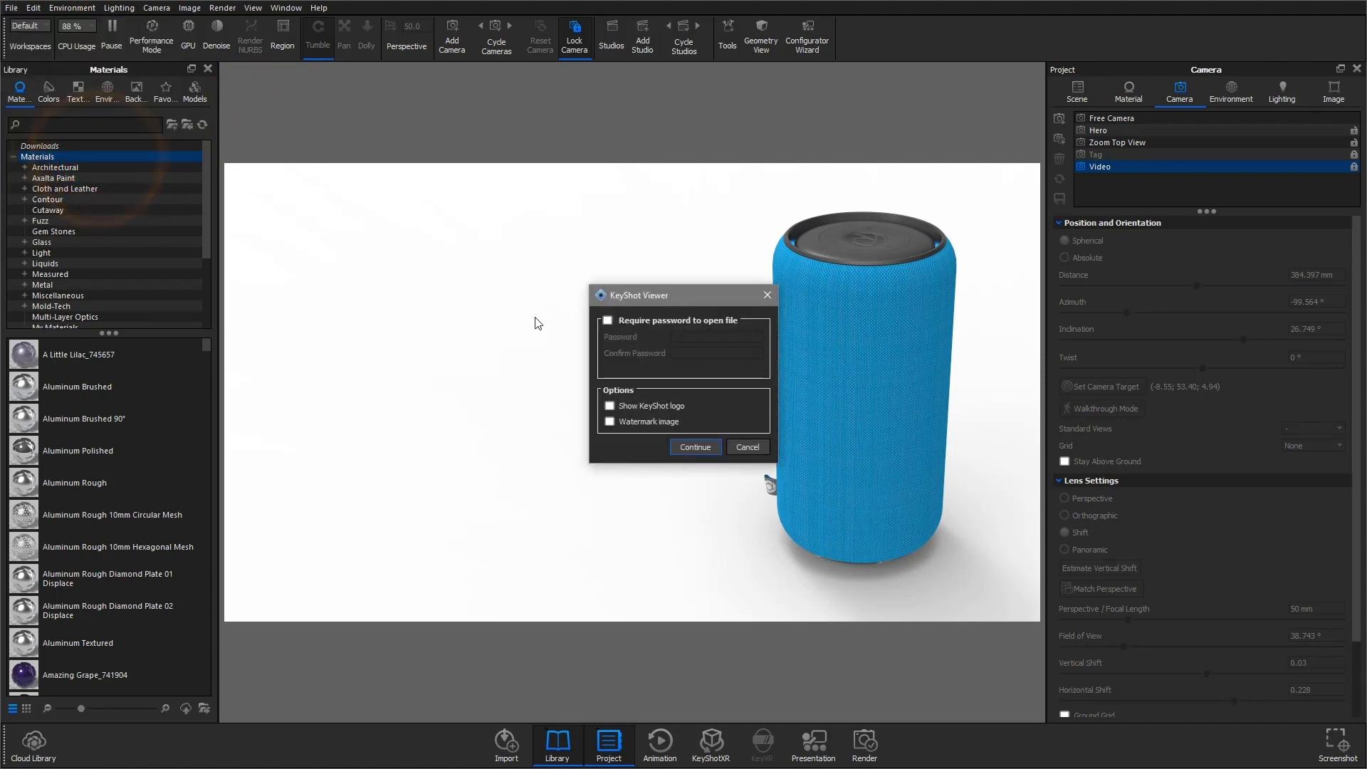
left_click(612, 404)
left_click(625, 422)
left_click(691, 447)
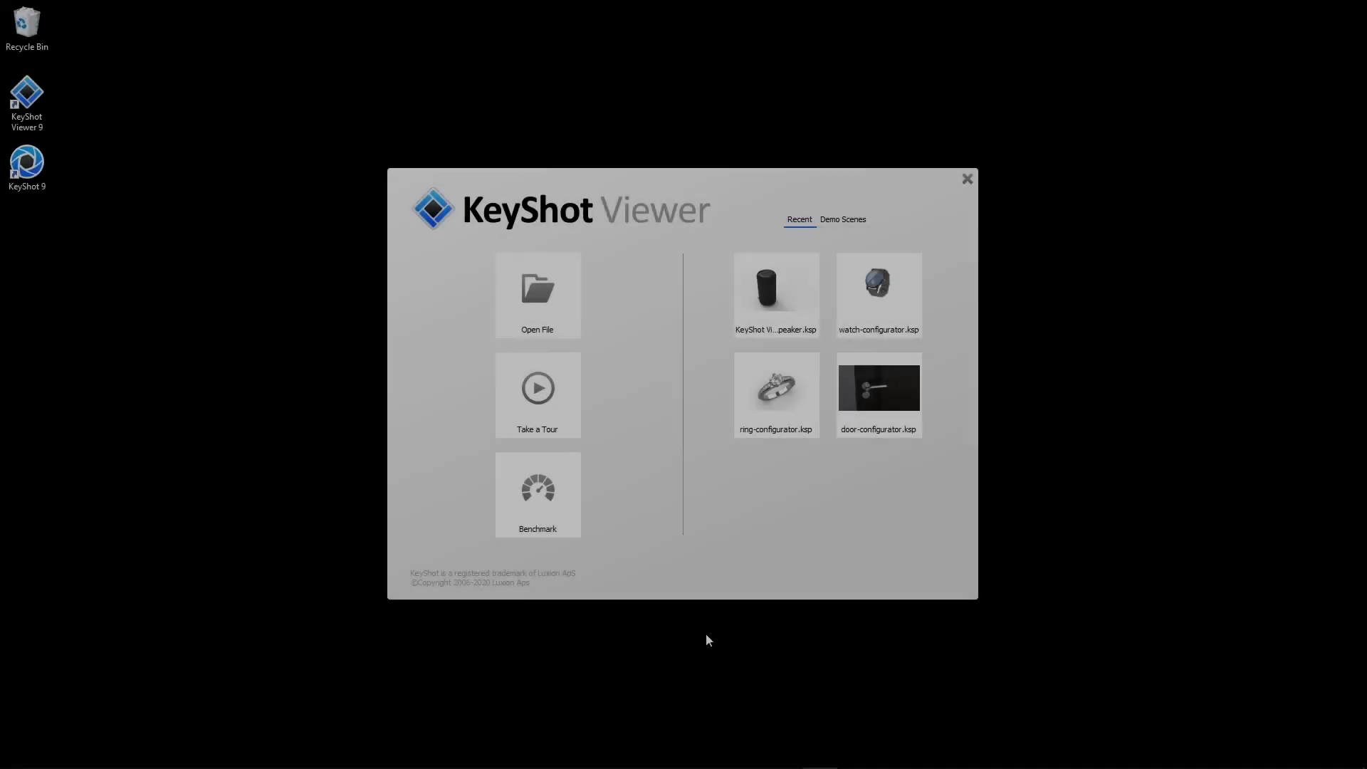
Open KeyShot Viewer Speaker.ksp in KeyShot Viewer.
left_click(529, 307)
left_click(612, 253)
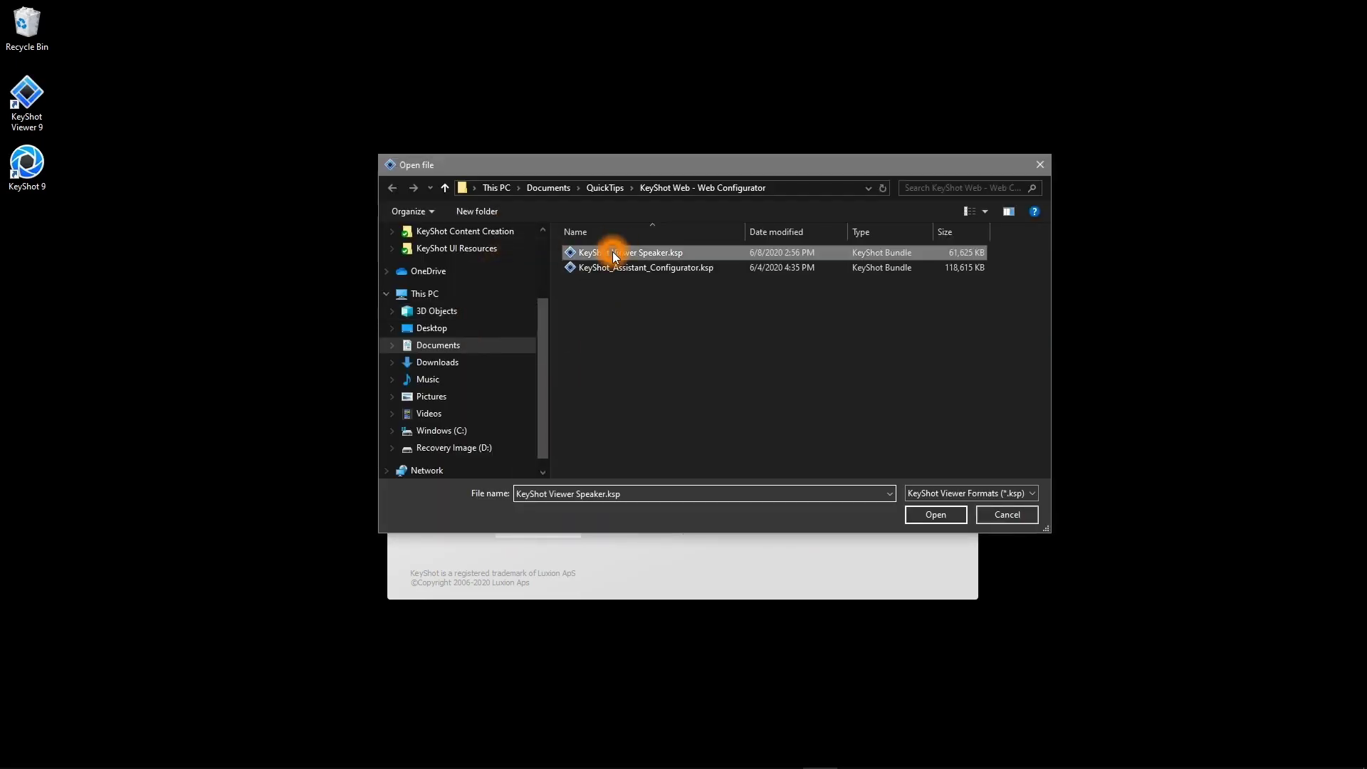
left_click(928, 514)
Set the speaker's Mini/Medi Display top to Graphic.
left_click(1113, 121)
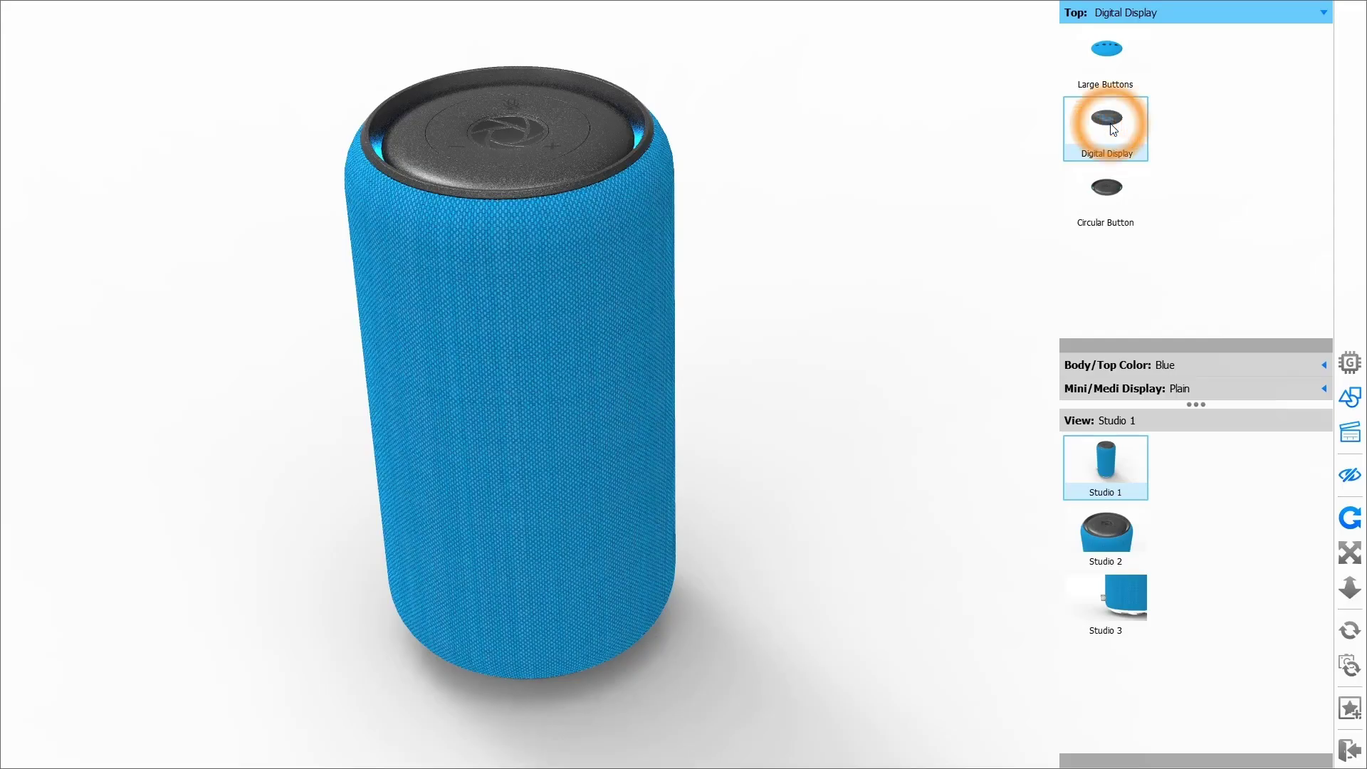
left_click(1108, 387)
left_click(1109, 169)
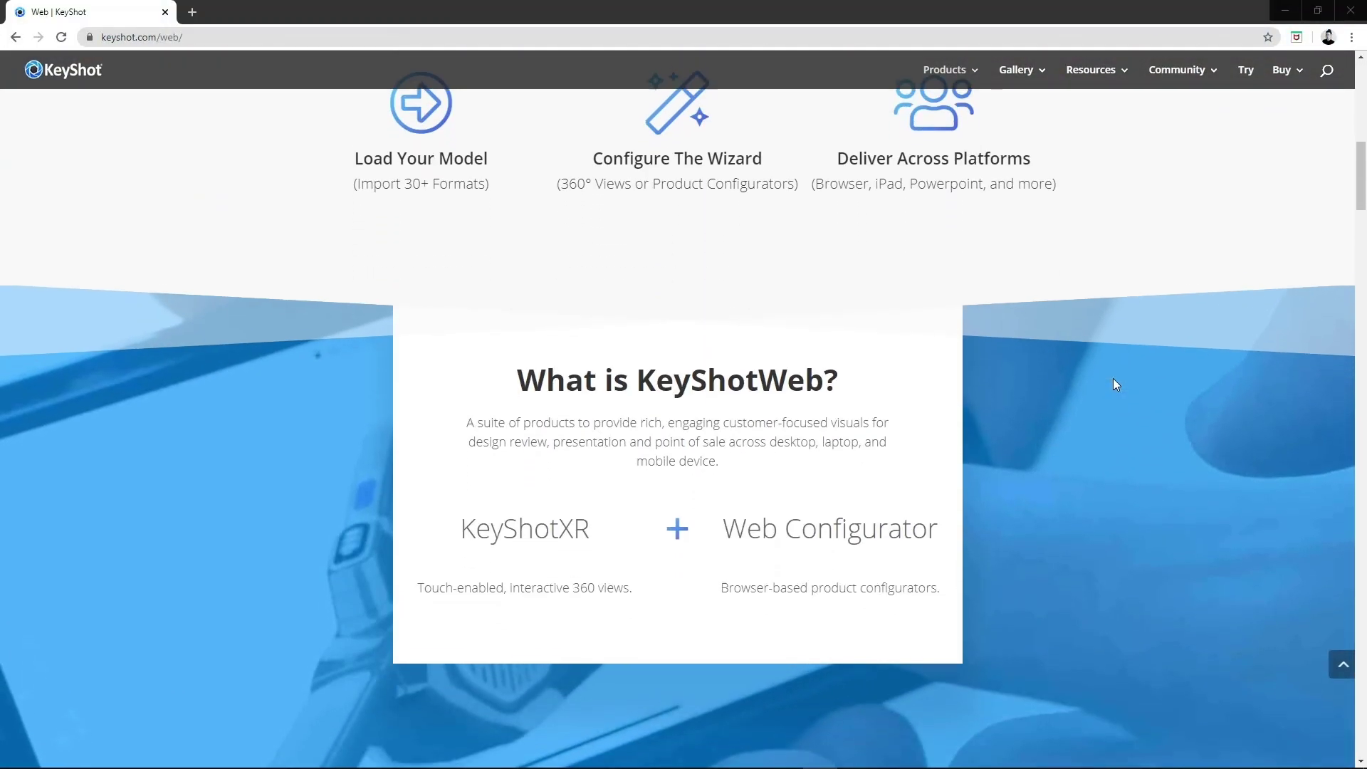
scroll(1115, 384, "down", 8)
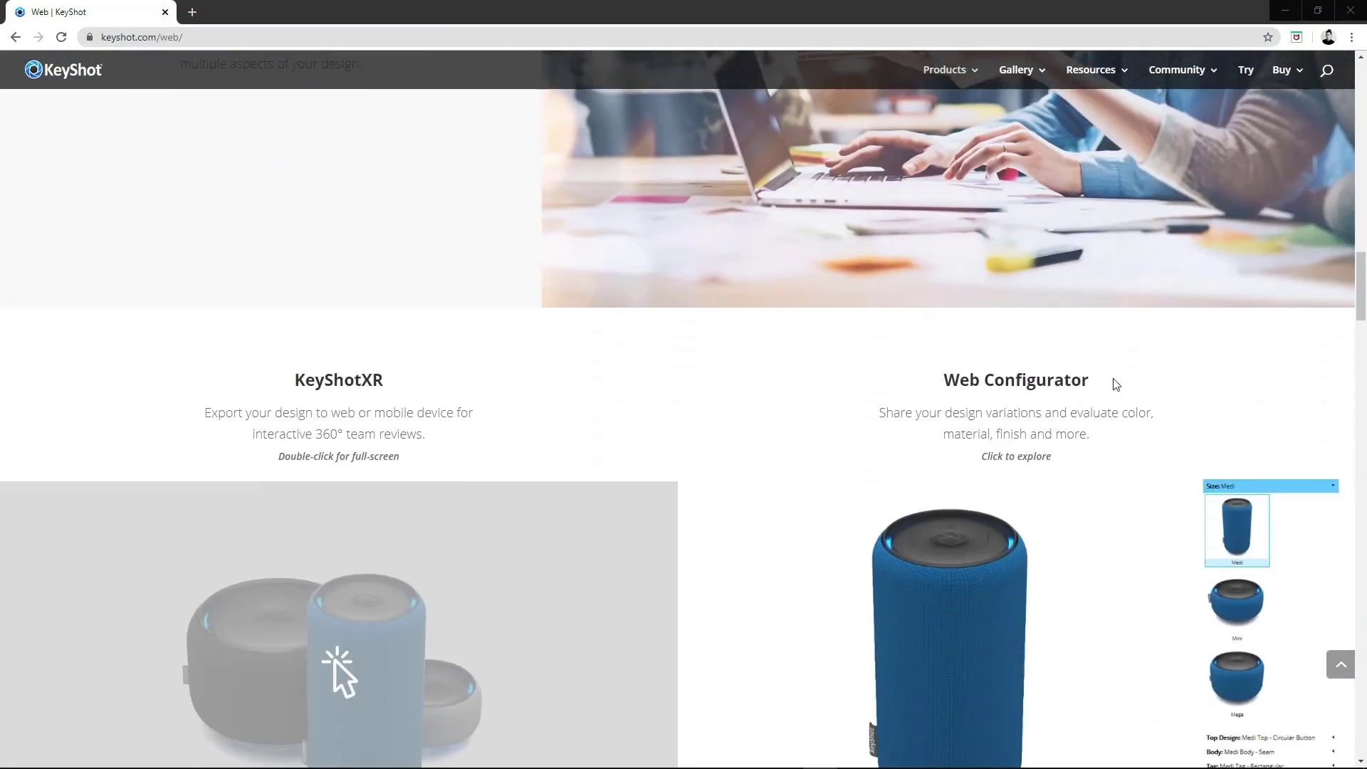
Open keyshot.com's sample speaker Web Configurator and switch to Mini with the no-seam body.
left_click(975, 371)
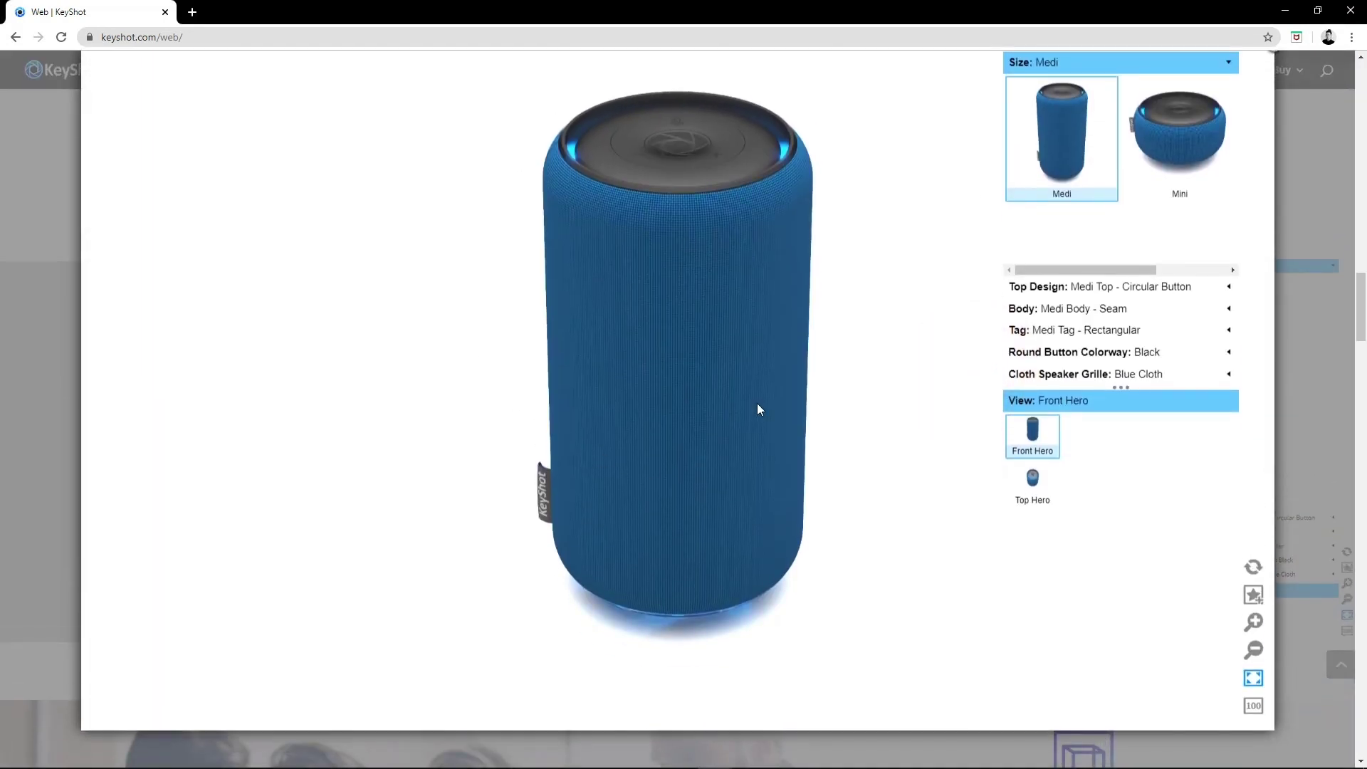
left_click(1163, 152)
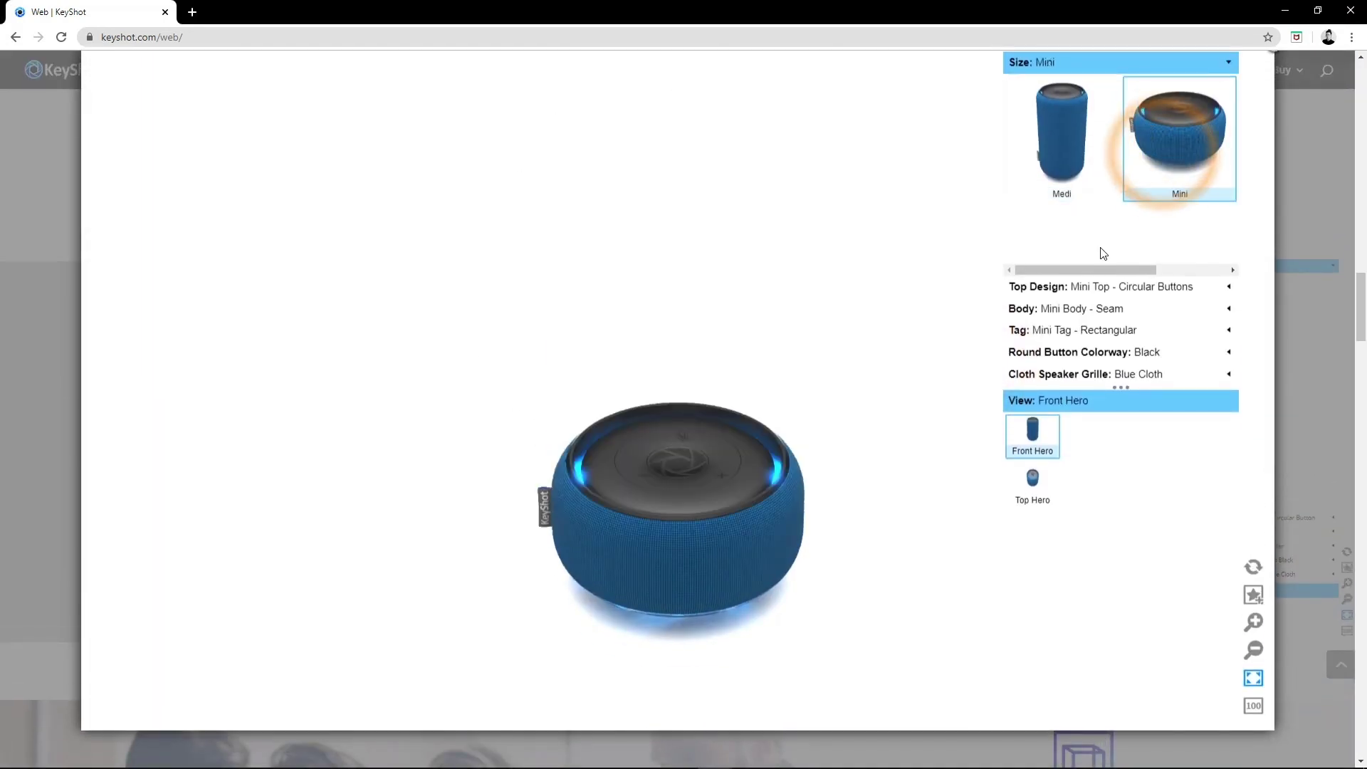
left_click(1087, 298)
left_click(1162, 214)
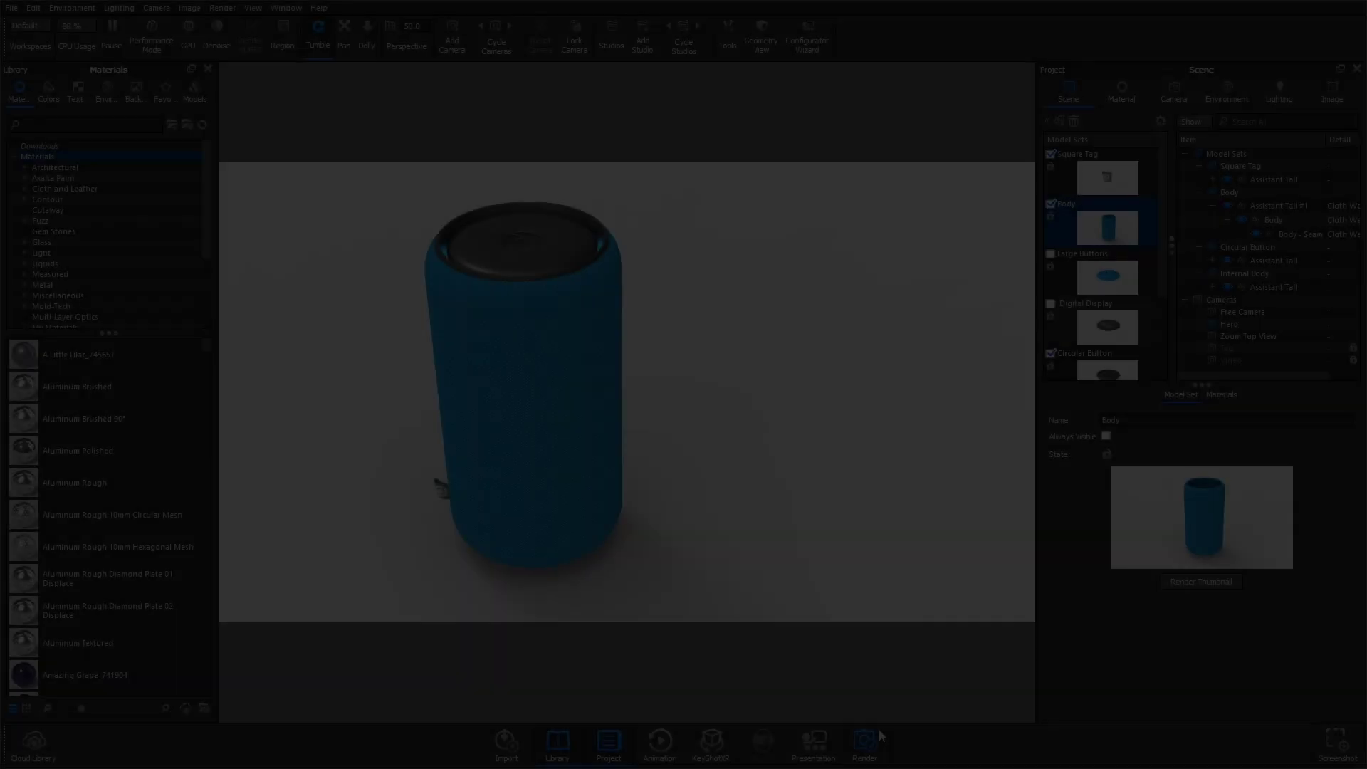
Set the render output to Web Configurator on the Configurator tab.
left_click(882, 735)
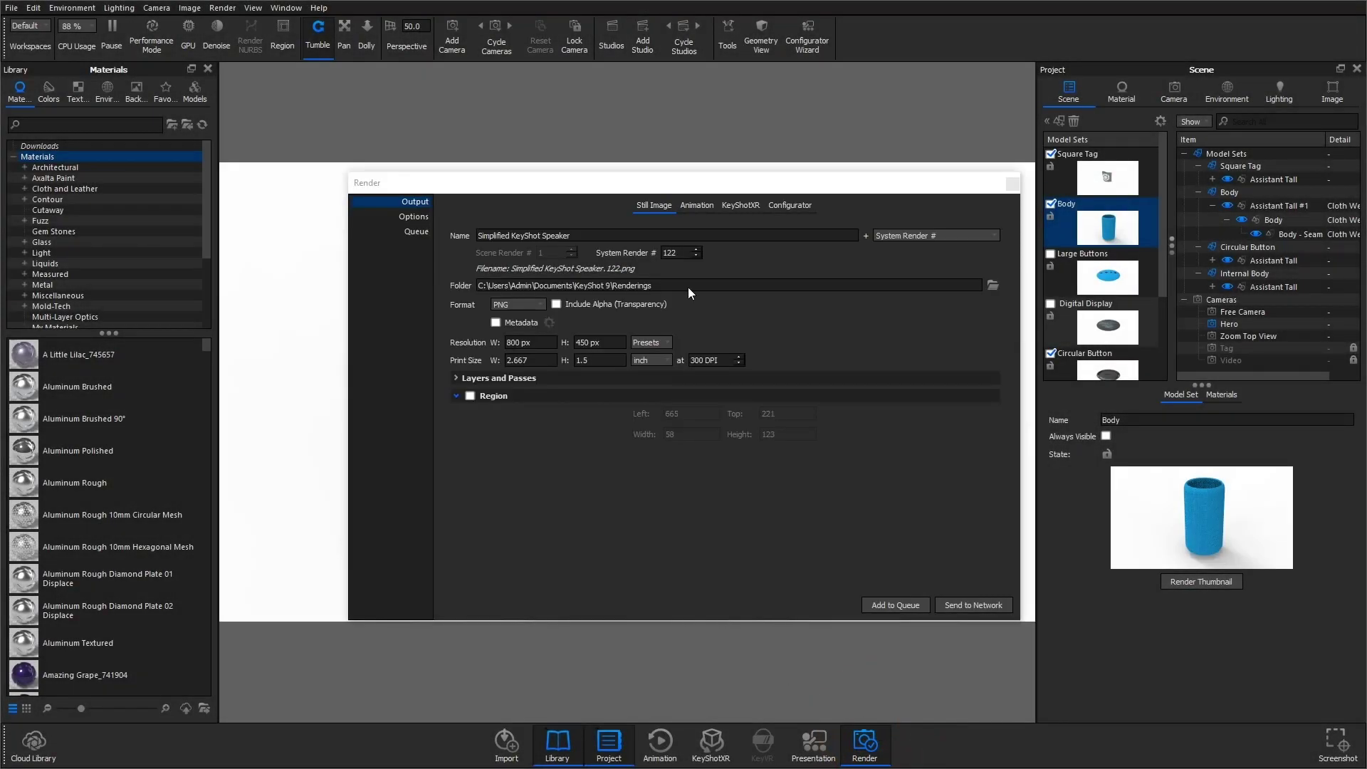
left_click(796, 208)
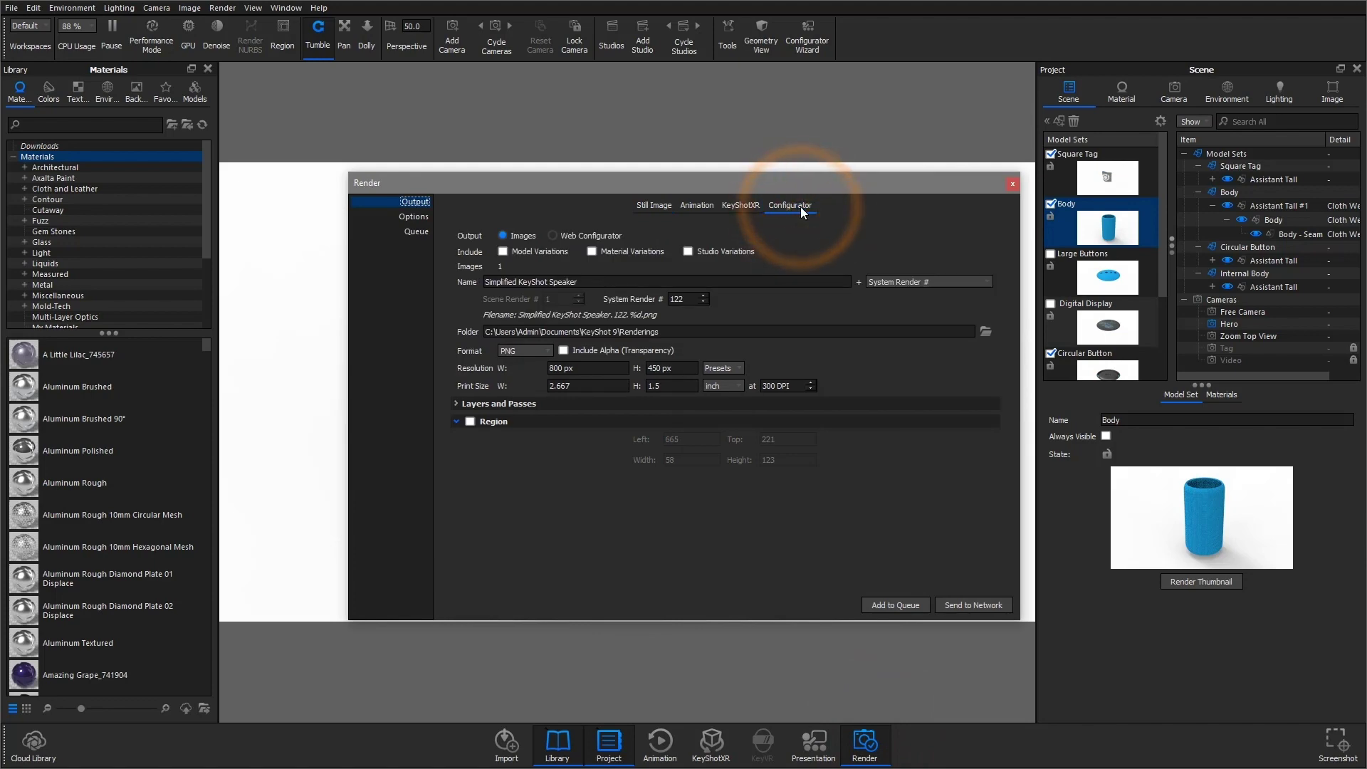
left_click(598, 237)
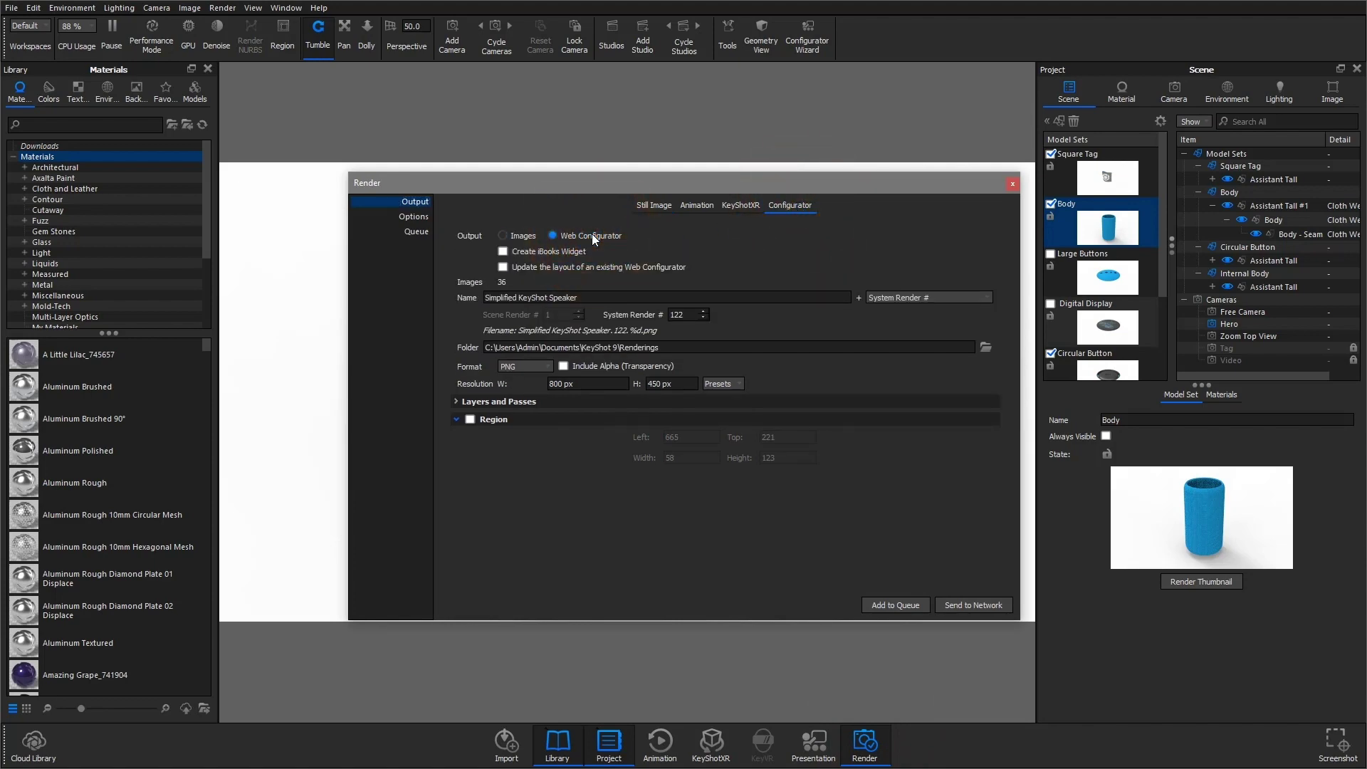
Open keyshot-configurator.html in the browser and try the Large Buttons, Digital Display, Circular Button tops.
left_click(540, 433)
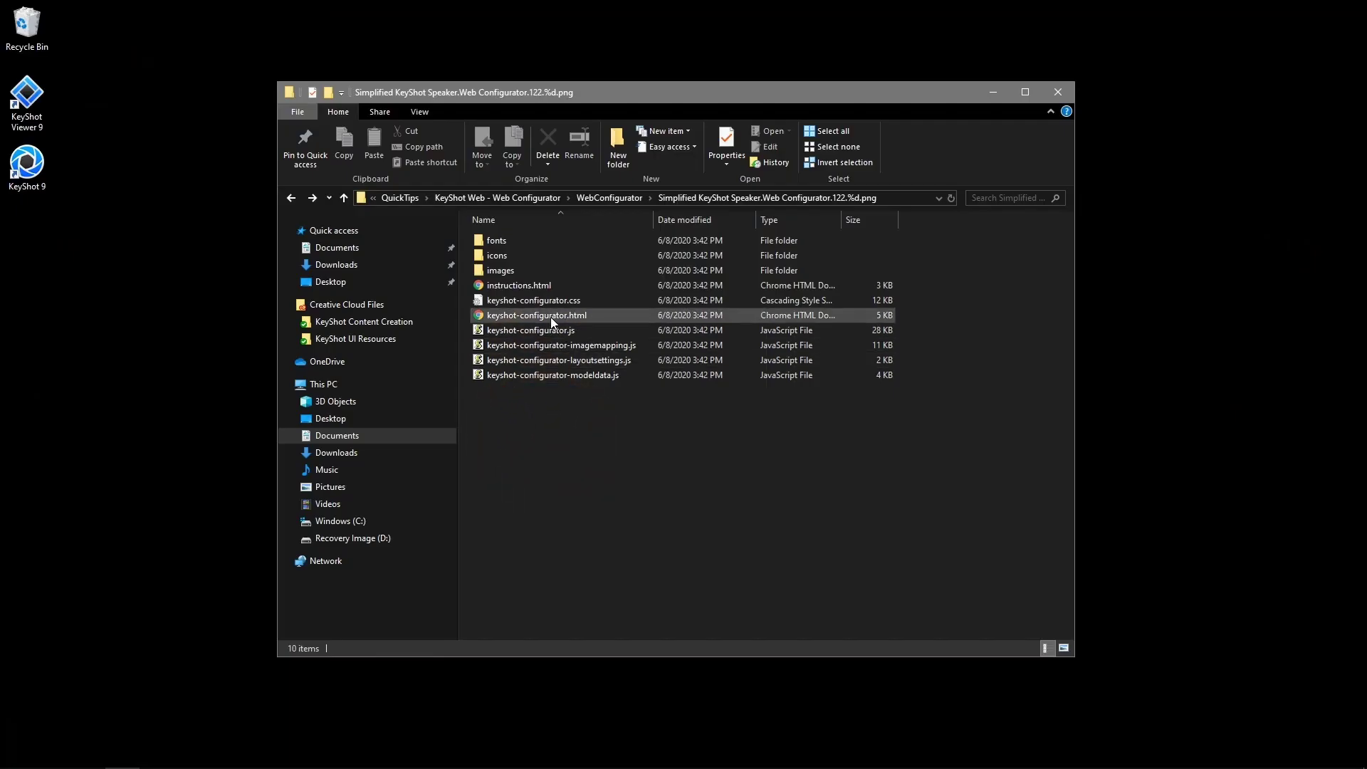
left_click(550, 316)
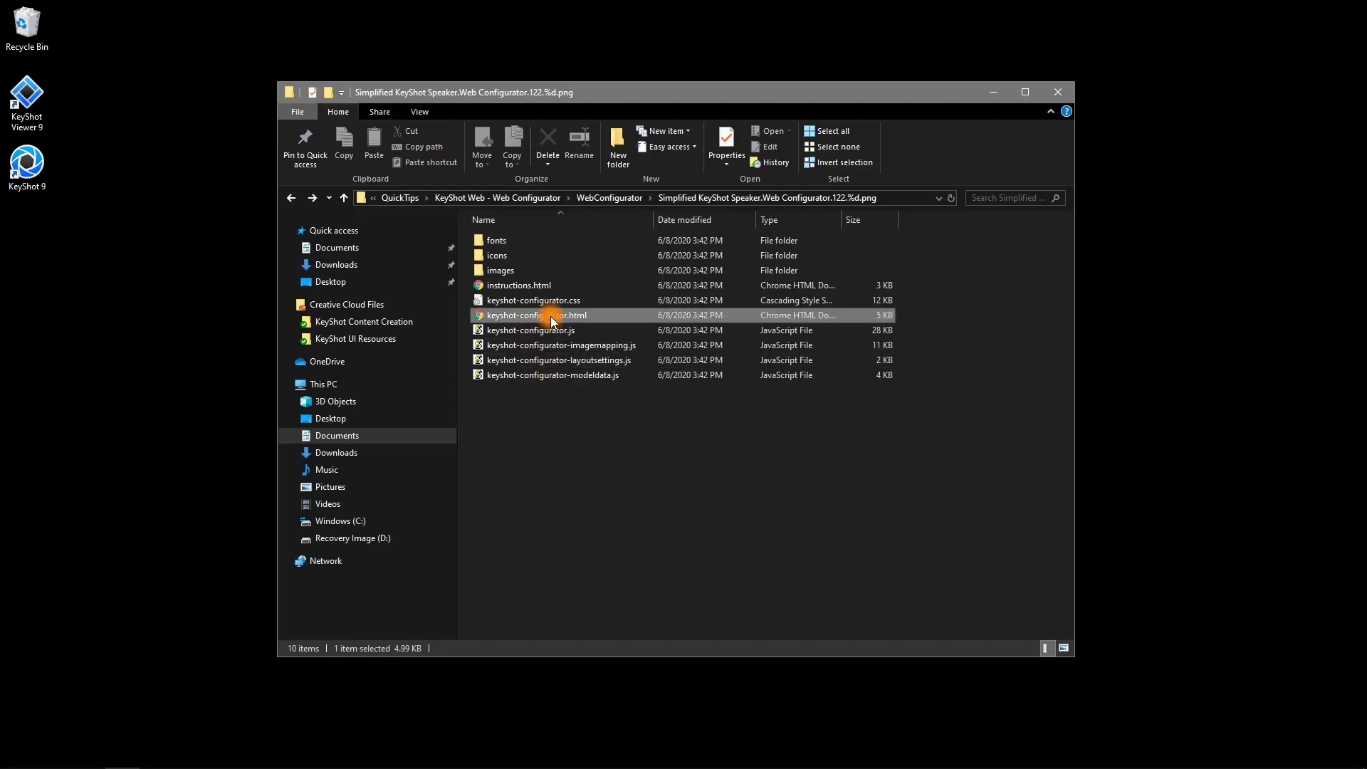
double_click(549, 316)
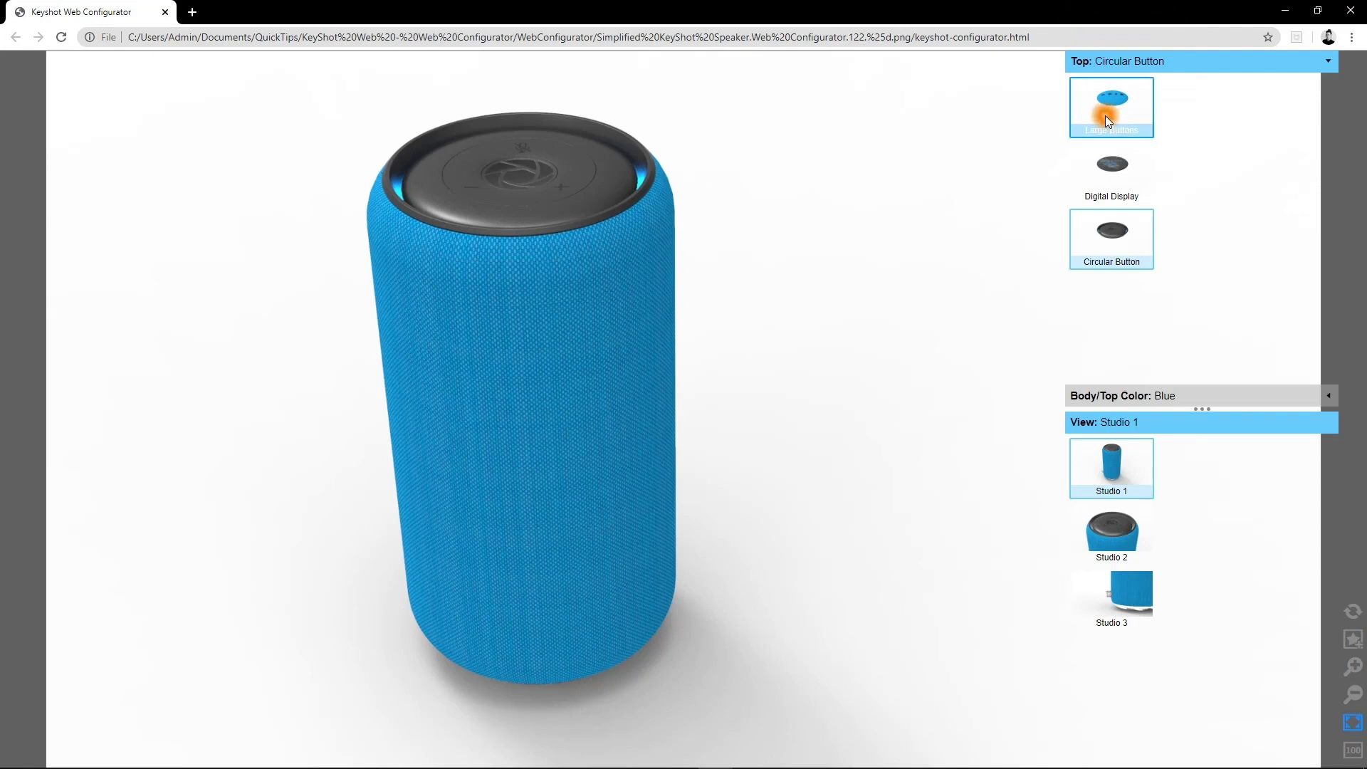
left_click(1105, 115)
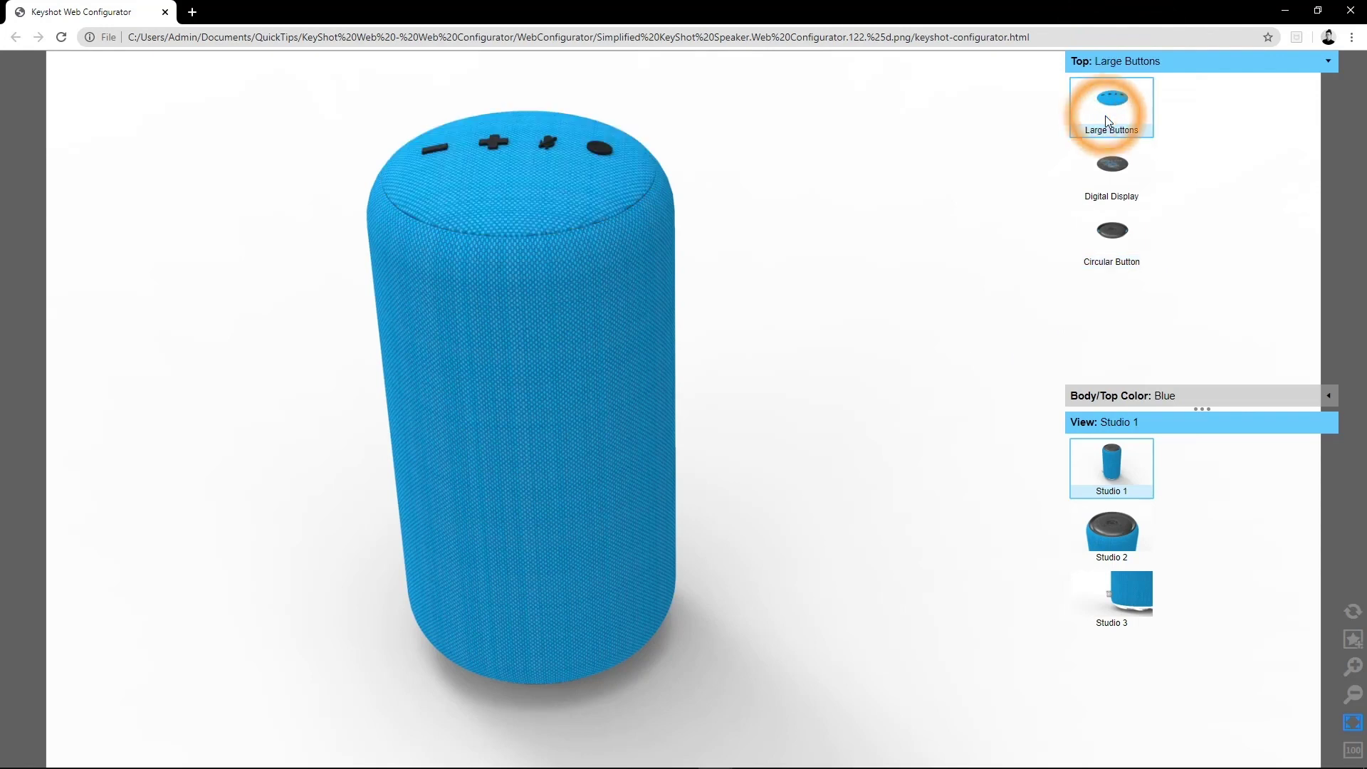
left_click(1113, 168)
left_click(1114, 232)
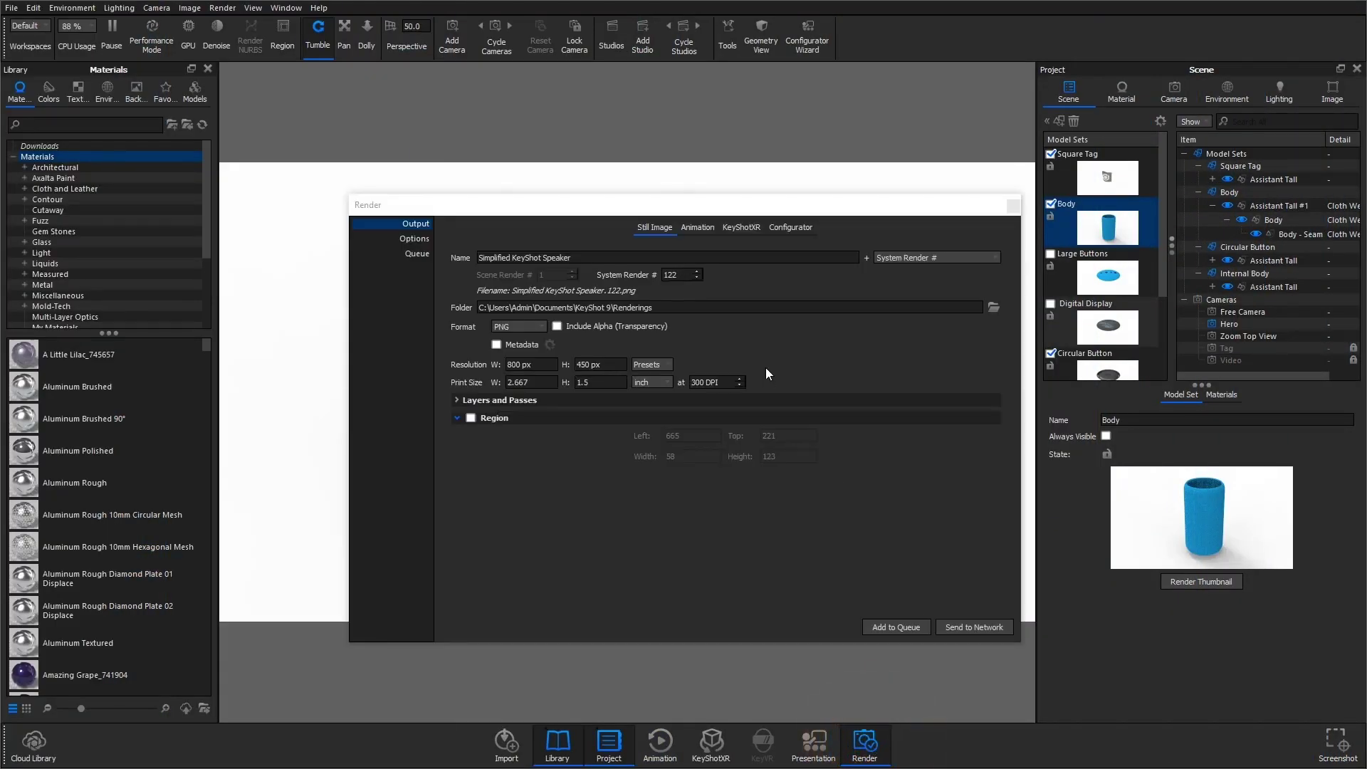
Show the Configurator render options, then open the Buy > KeyShot purchase page.
left_click(777, 229)
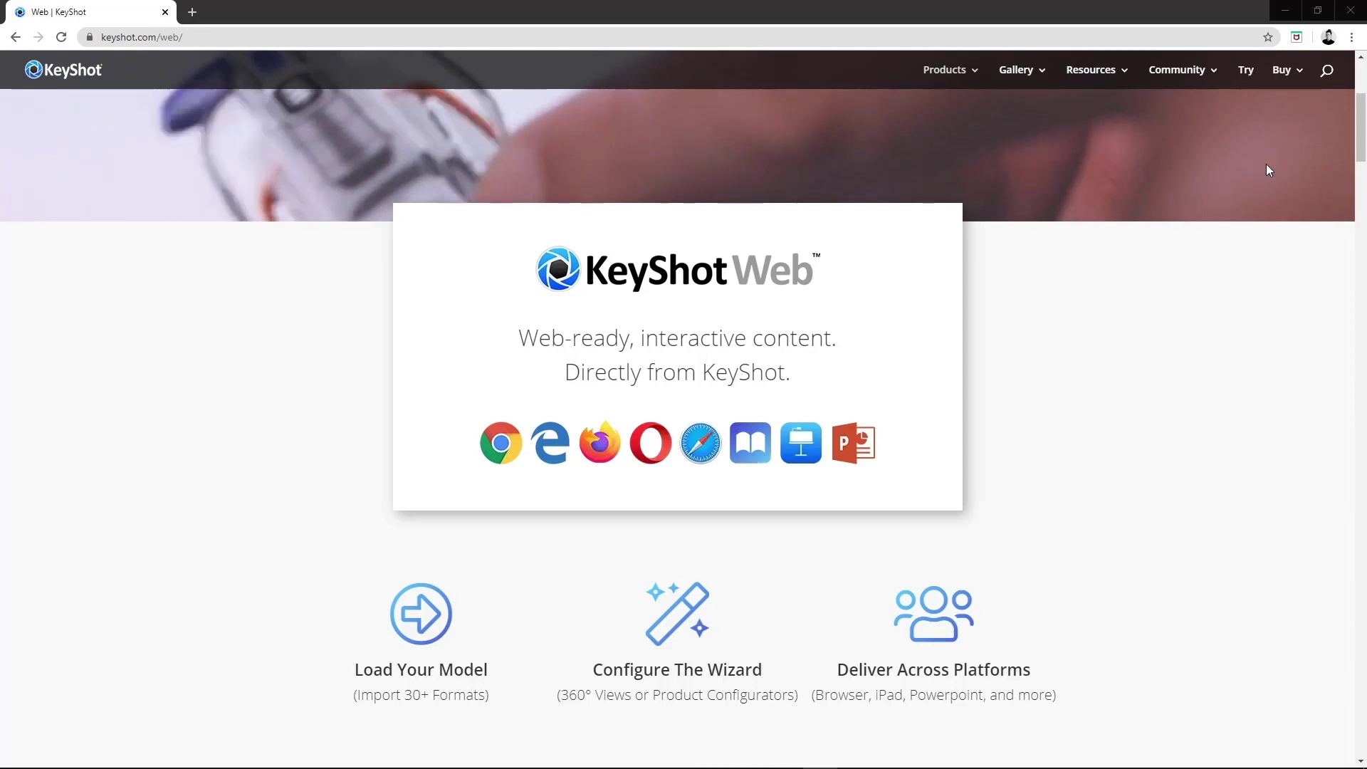
mouse_move(1300, 77)
left_click(1224, 124)
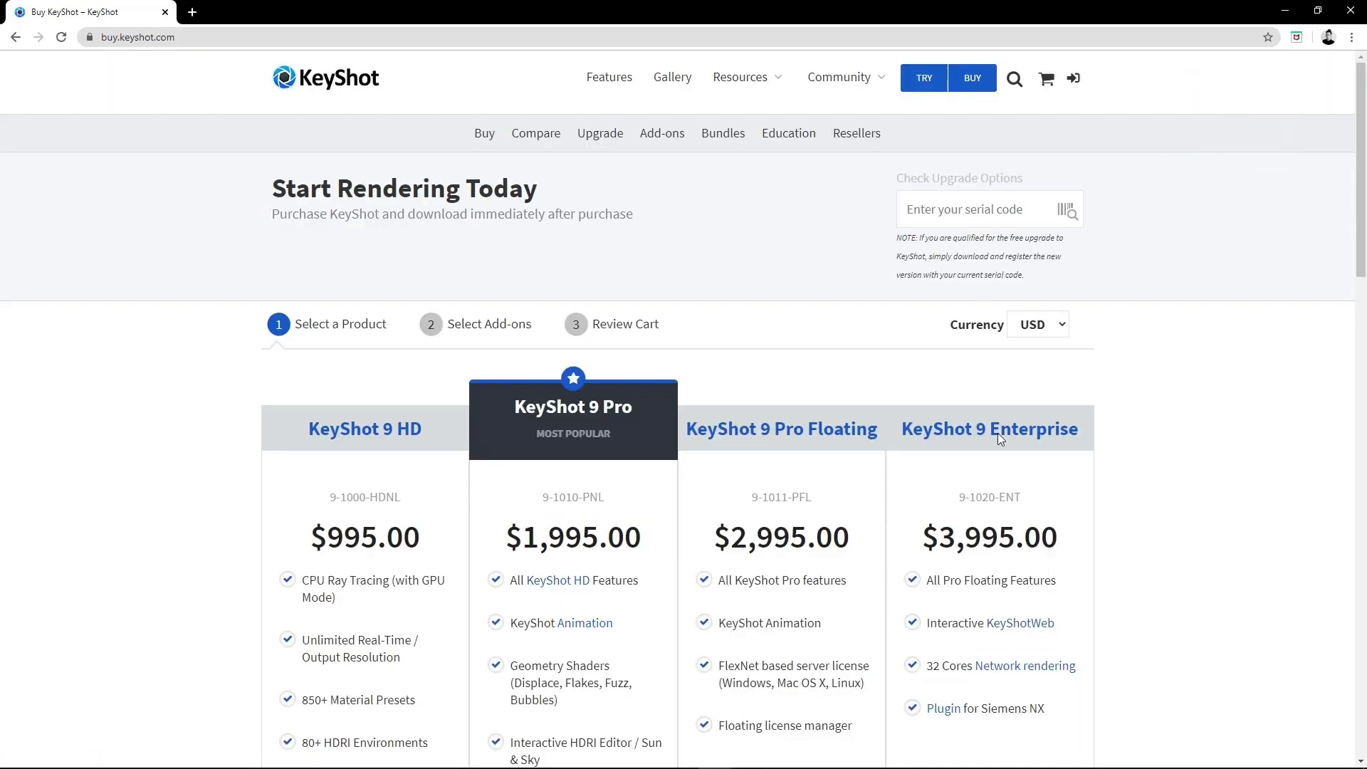
Go to the Add-ons listing on buy.keyshot.com to reach the KeyShot Viewer page.
left_click(671, 141)
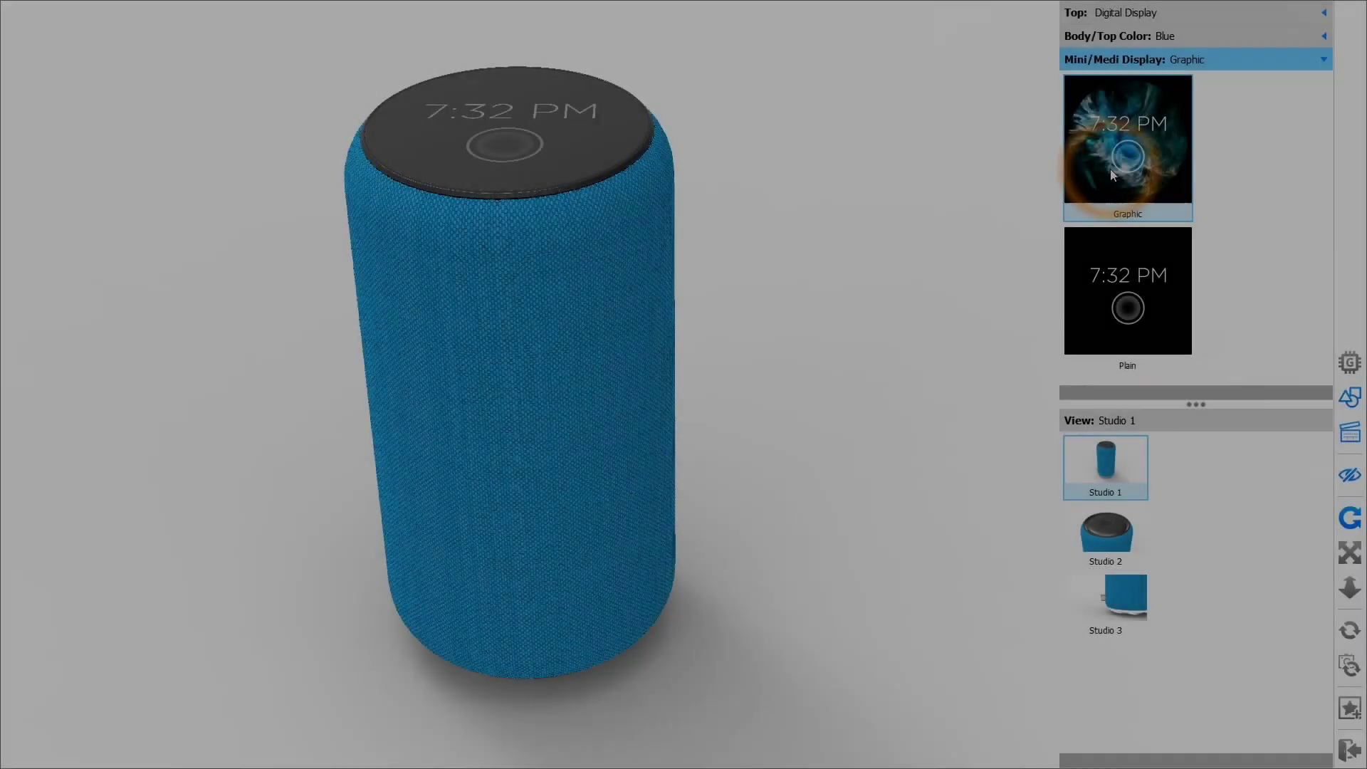
Apply the Graphic top, then set Body/Top Color to Black in the Studio 2 close-up.
left_click(1109, 169)
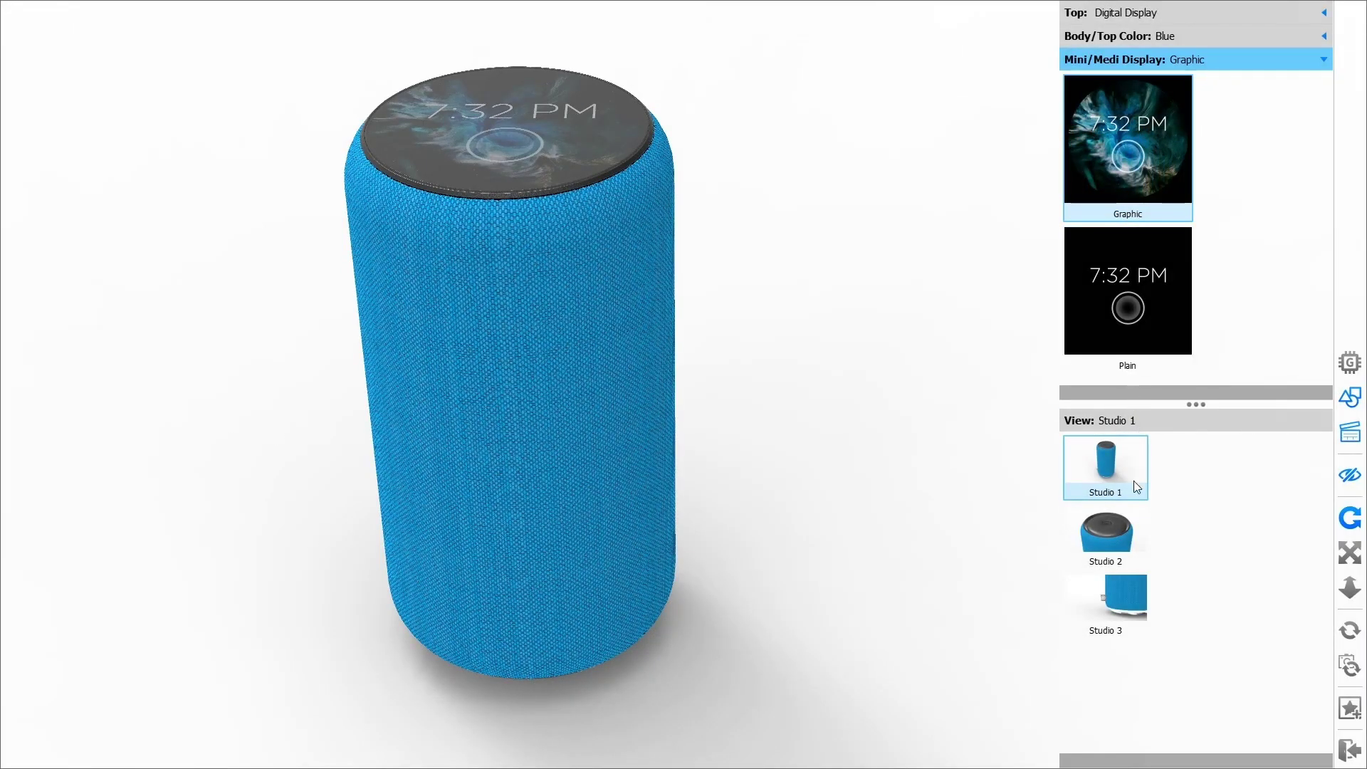
left_click(1113, 537)
left_click(1112, 36)
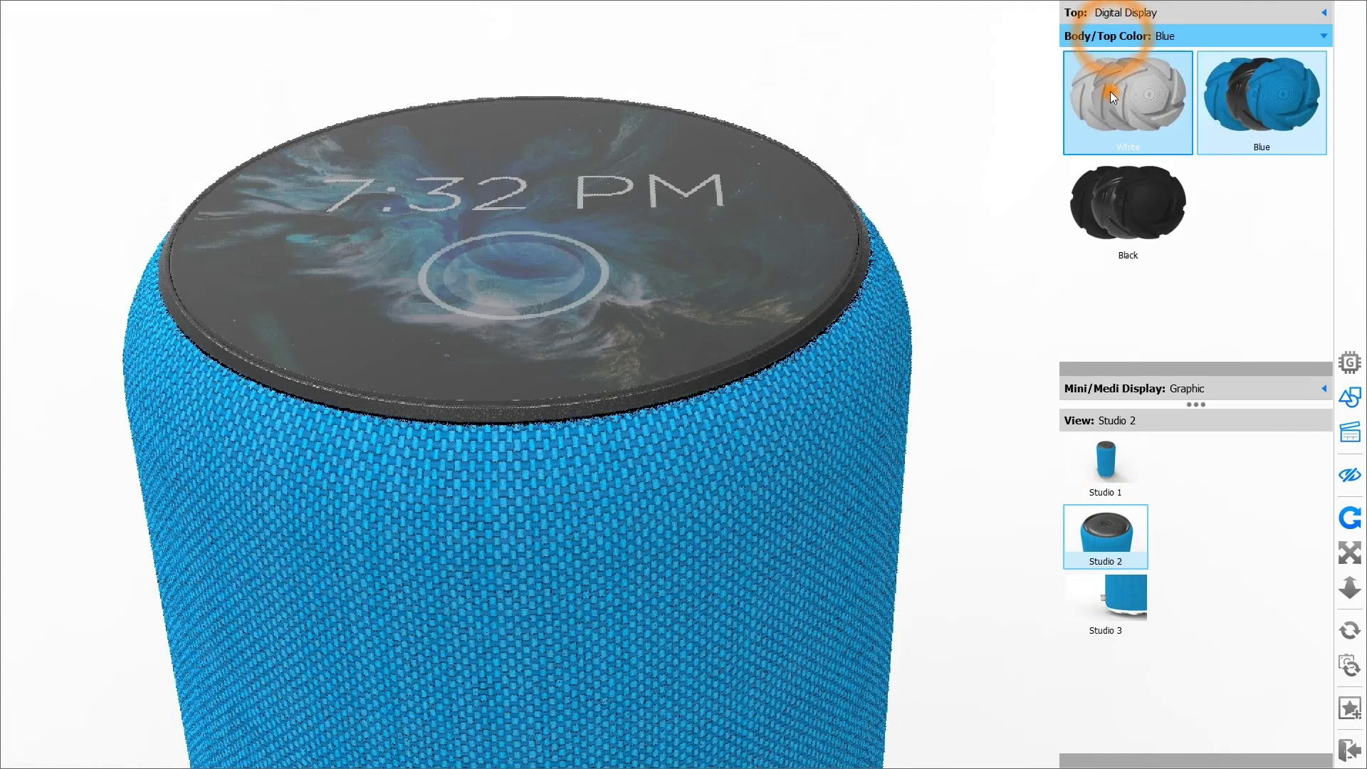
left_click(1110, 91)
left_click(1120, 213)
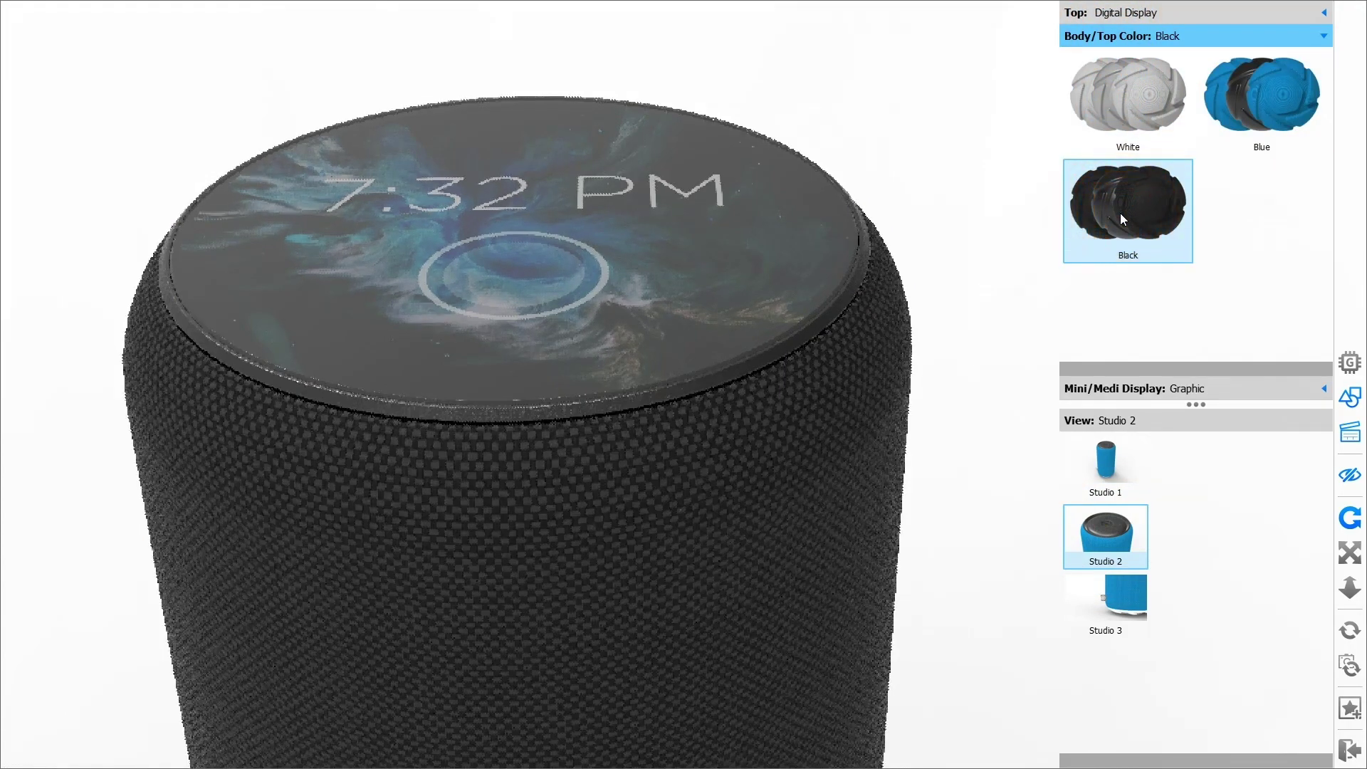
Return to the Studio 1 view and change the Top to Circular Button.
left_click(1109, 473)
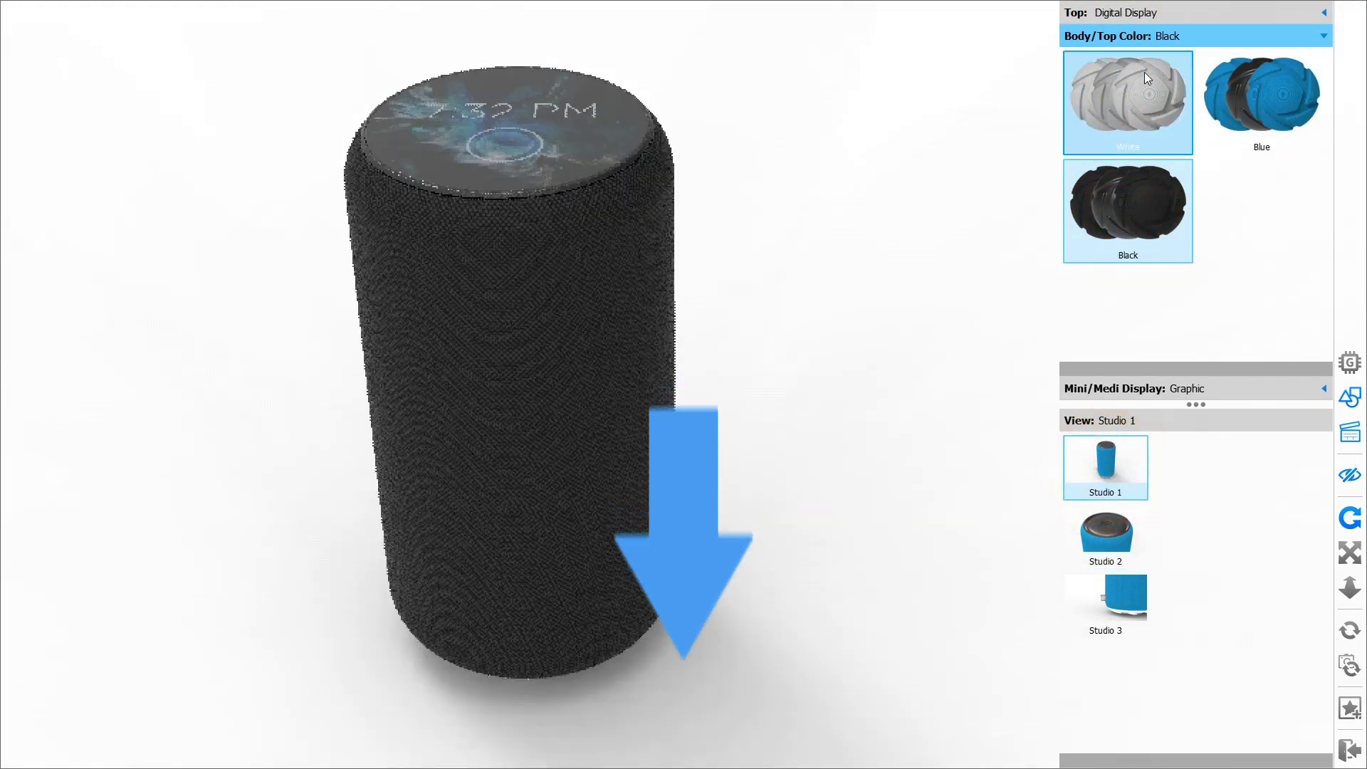
left_click(1147, 12)
left_click(1106, 187)
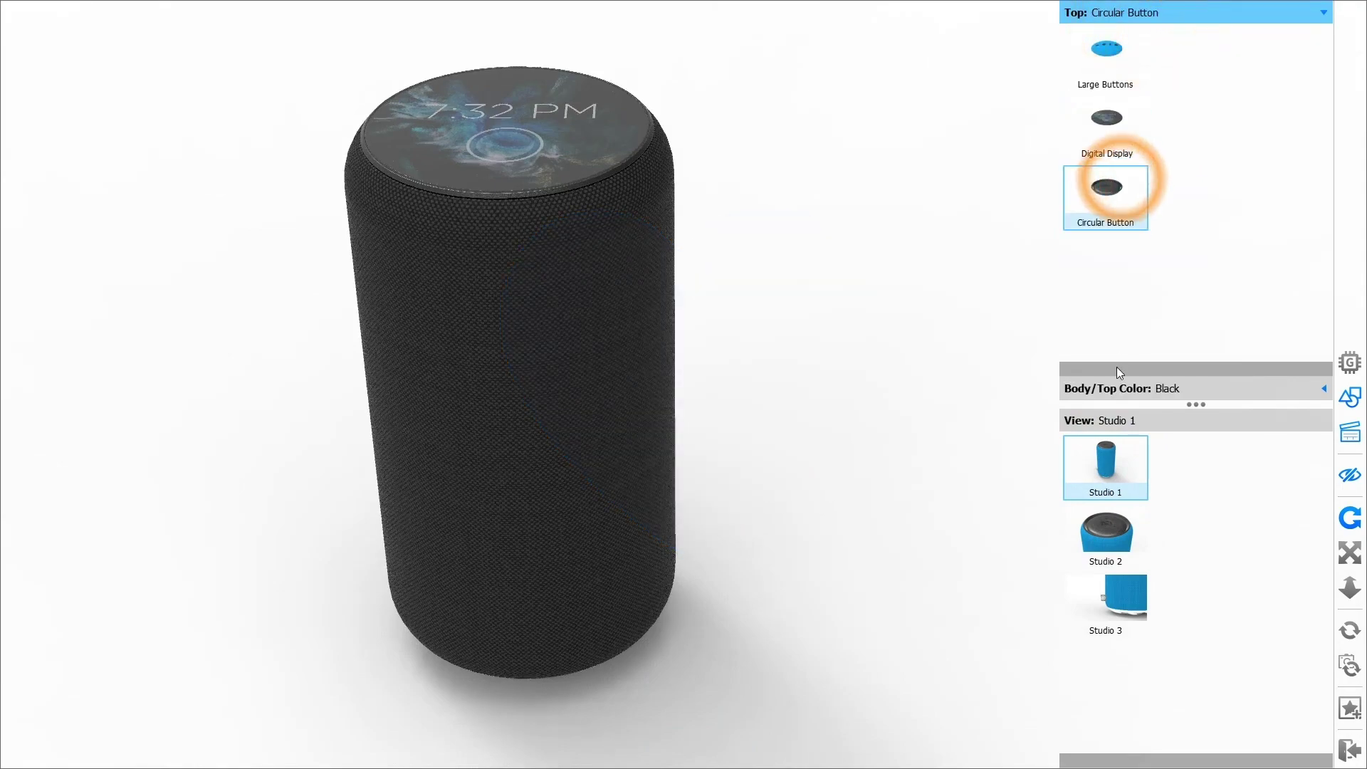